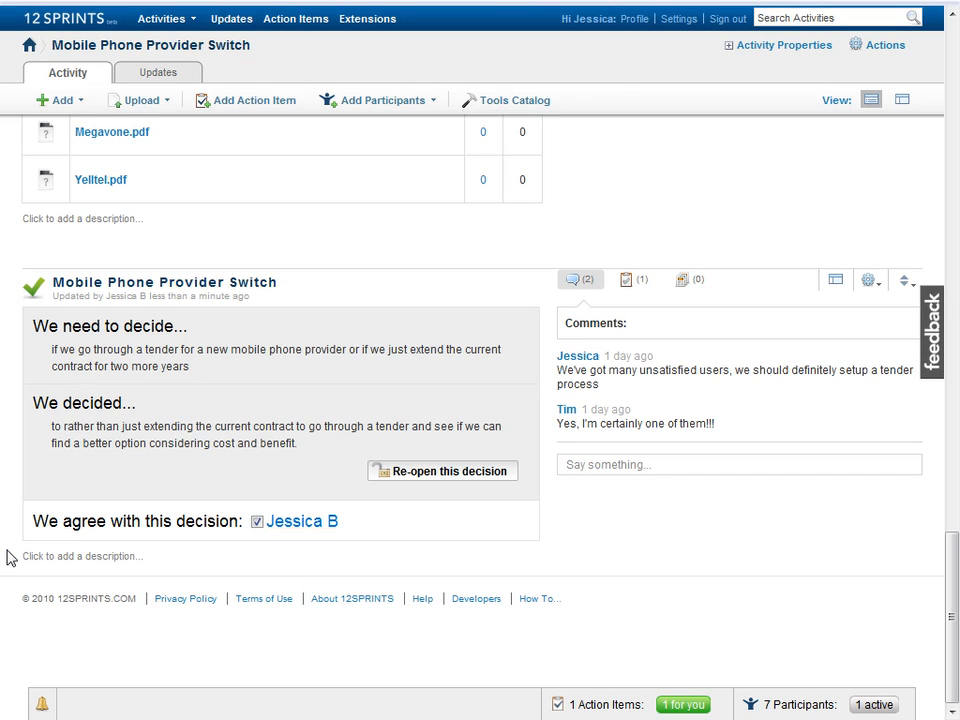
Step: Scroll up past the collection, table, chart and decision to the Corporate_Customer_Information.pdf viewer
scroll(8, 557, "up", 5)
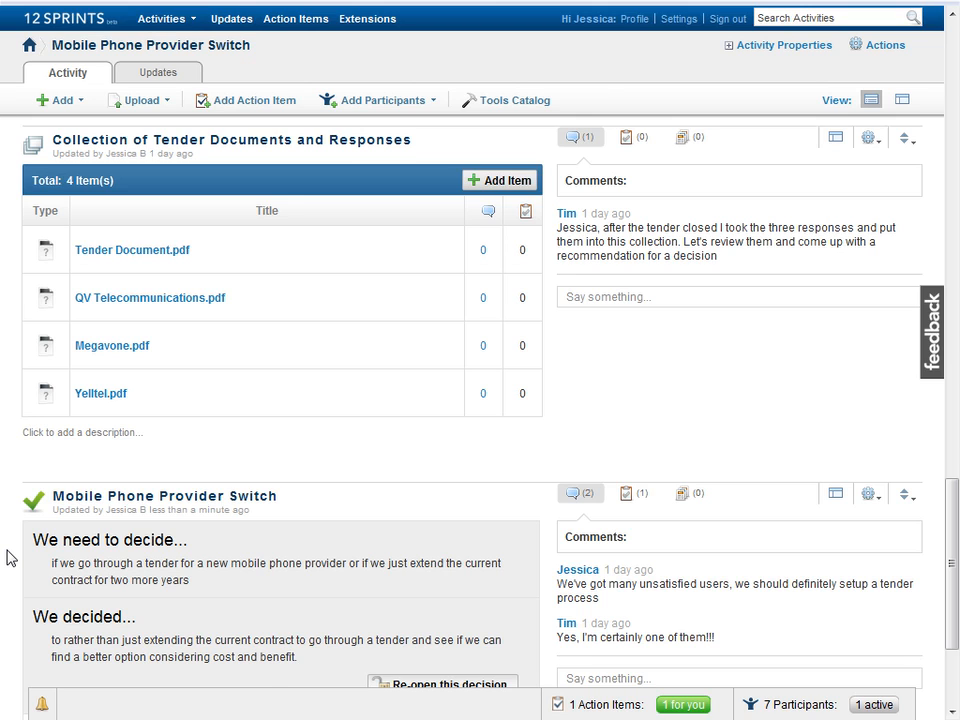
scroll(8, 557, "up", 5)
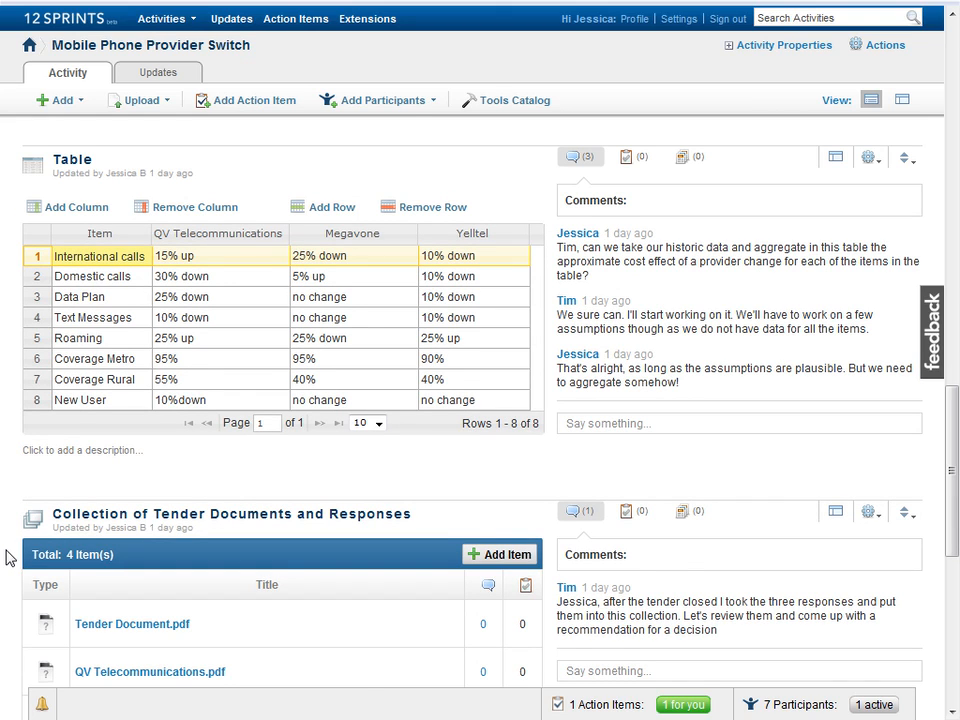
scroll(8, 557, "up", 6)
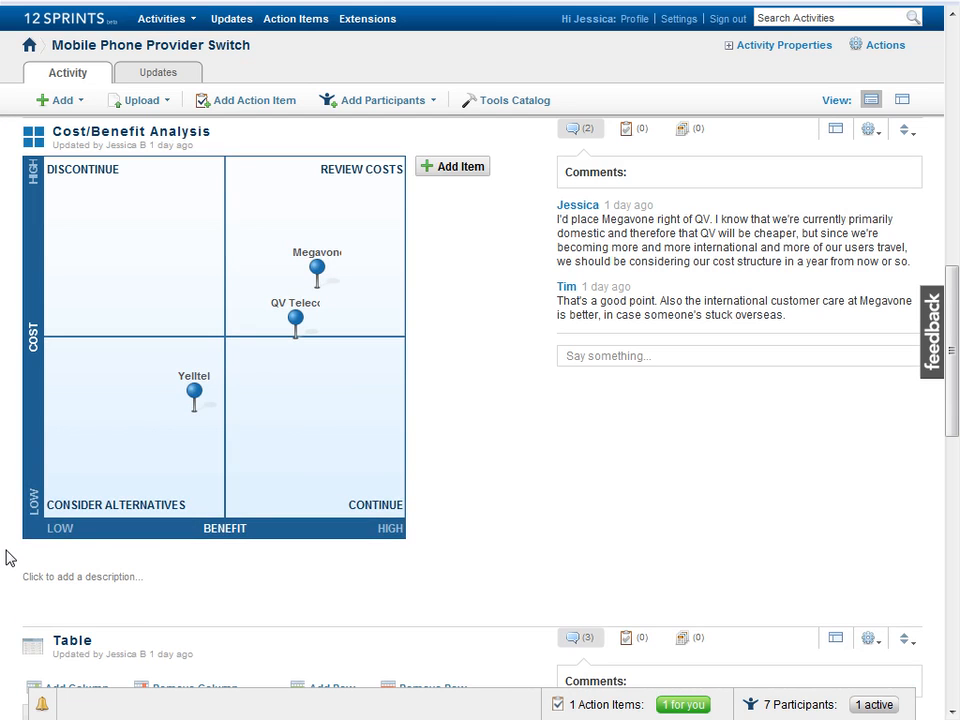
scroll(5, 557, "up", 5)
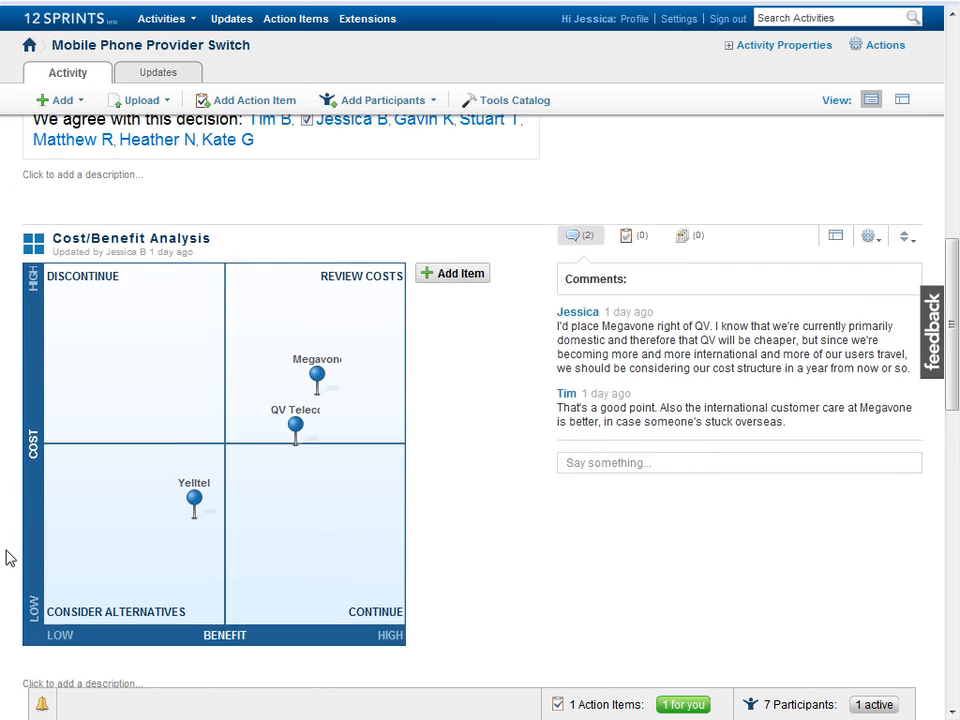
scroll(5, 557, "up", 1)
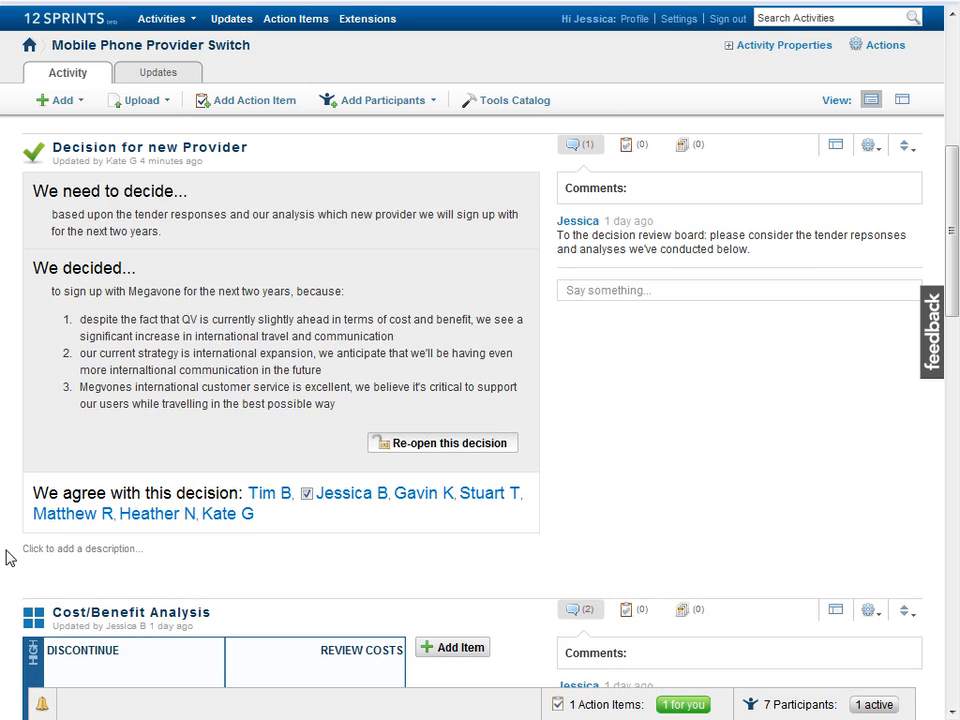
scroll(5, 557, "up", 6)
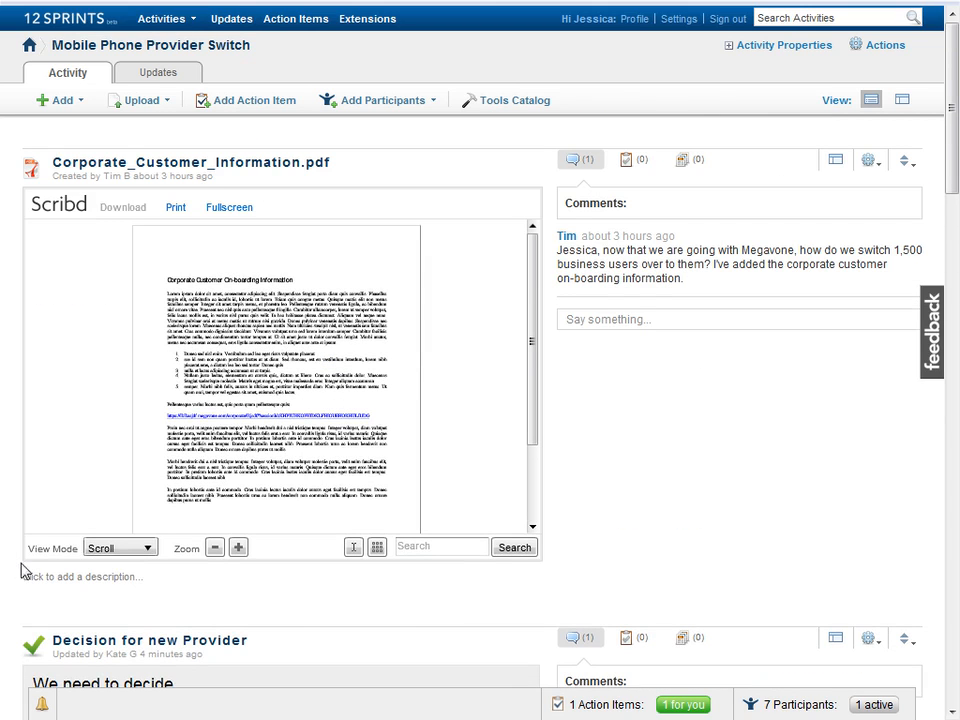
Step: Post a reply on the PDF suggesting Gravity to switch the 1,500 users without disrupting business
left_click(656, 325)
type("Yes, the main probl")
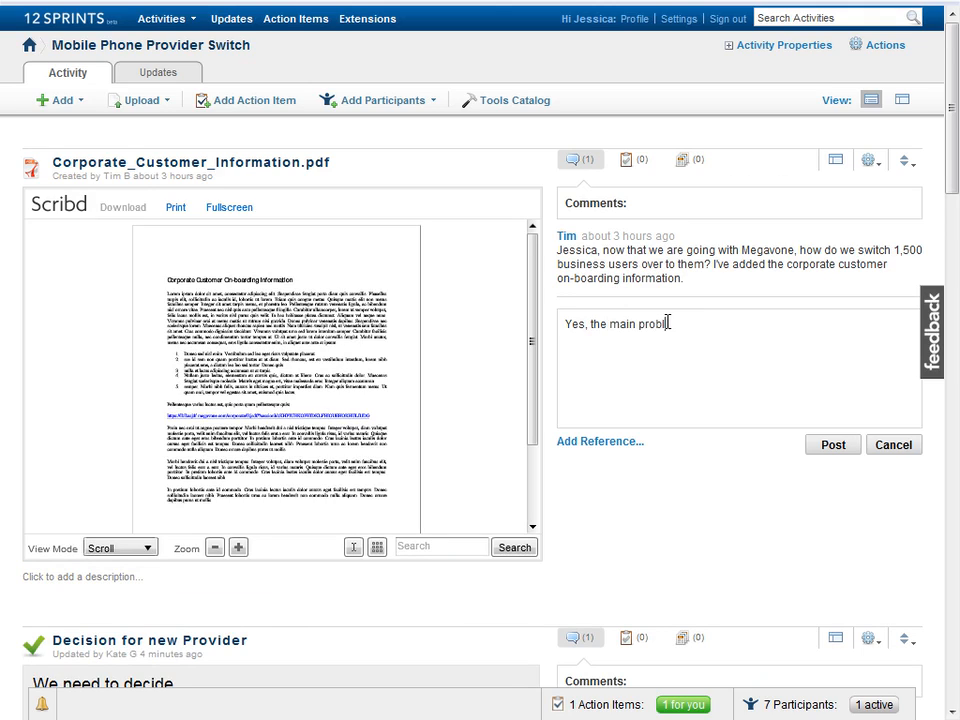
type("em I see is how to do this without in")
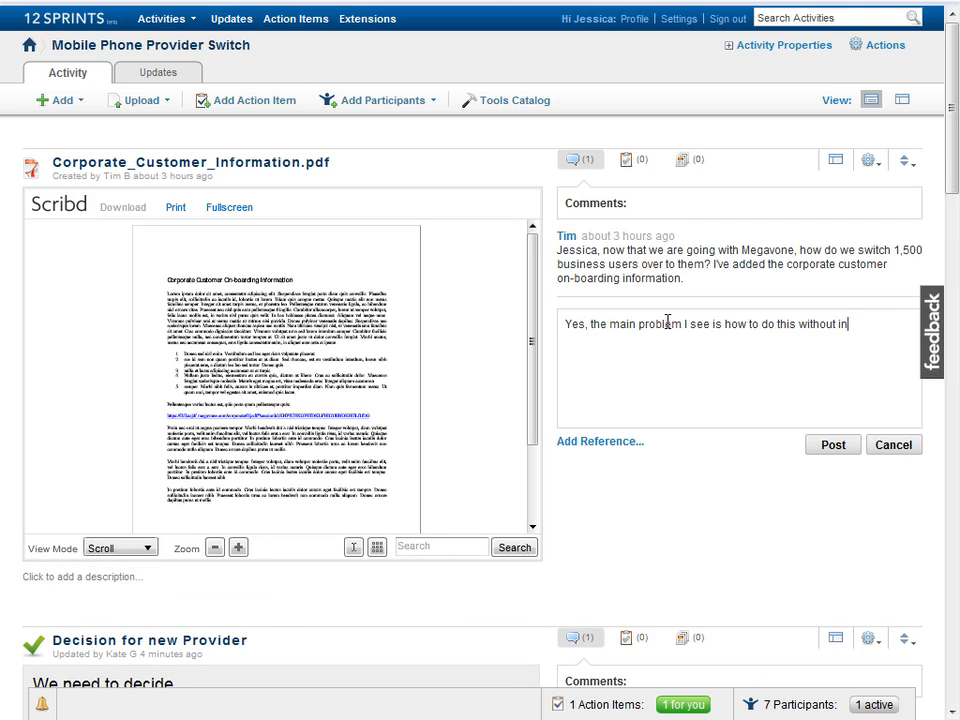
type("terrupting the business too much. How ")
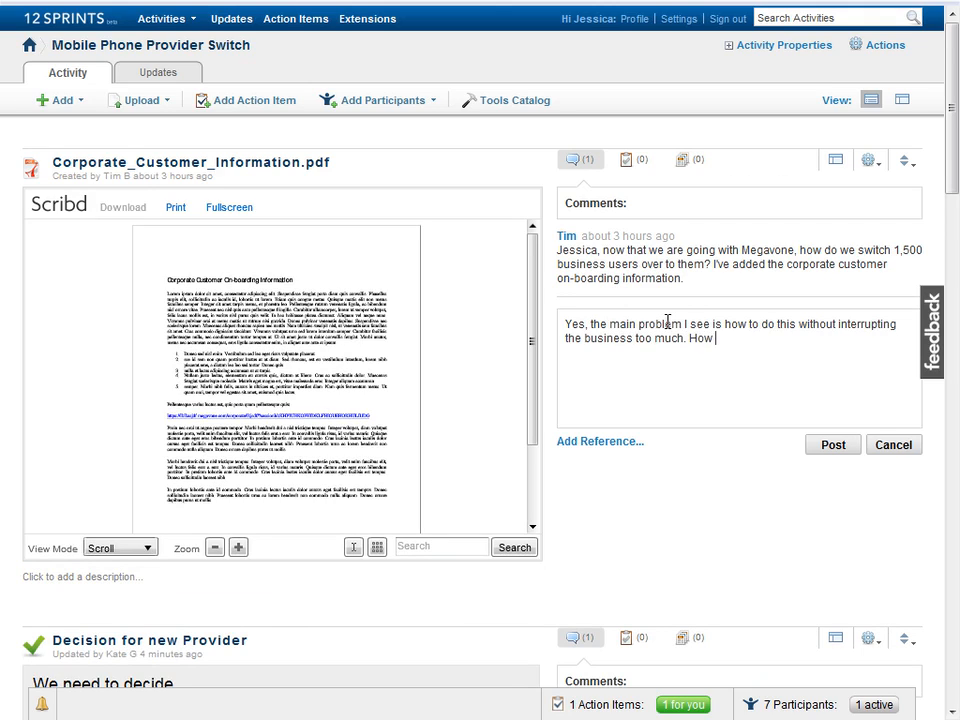
type("do we get 1,500 users over to Mega")
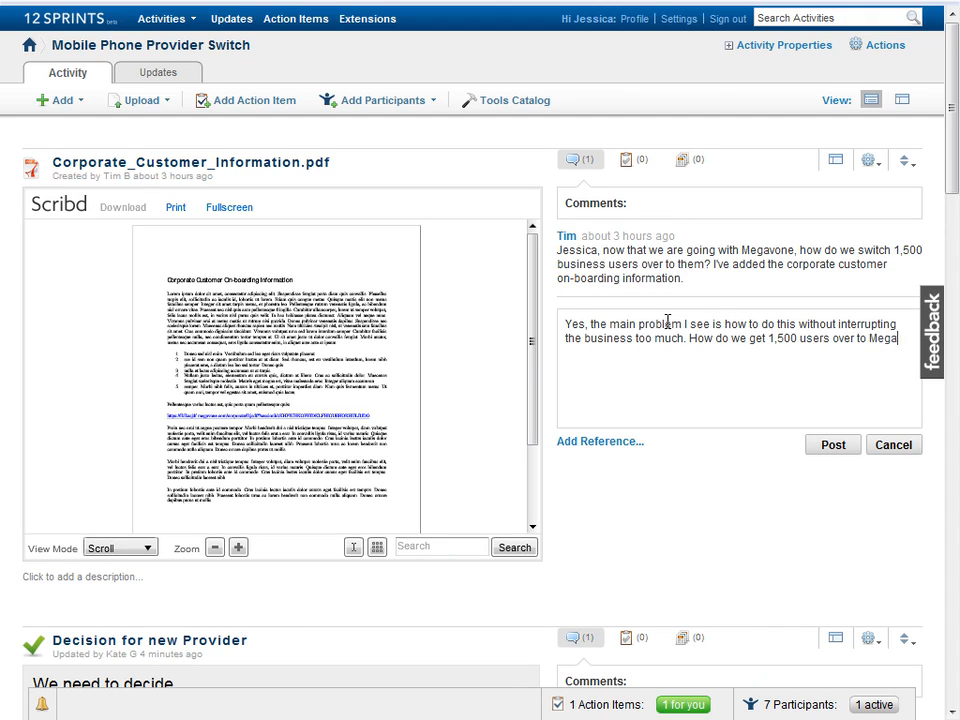
type("vone, collect their data efficiently?")
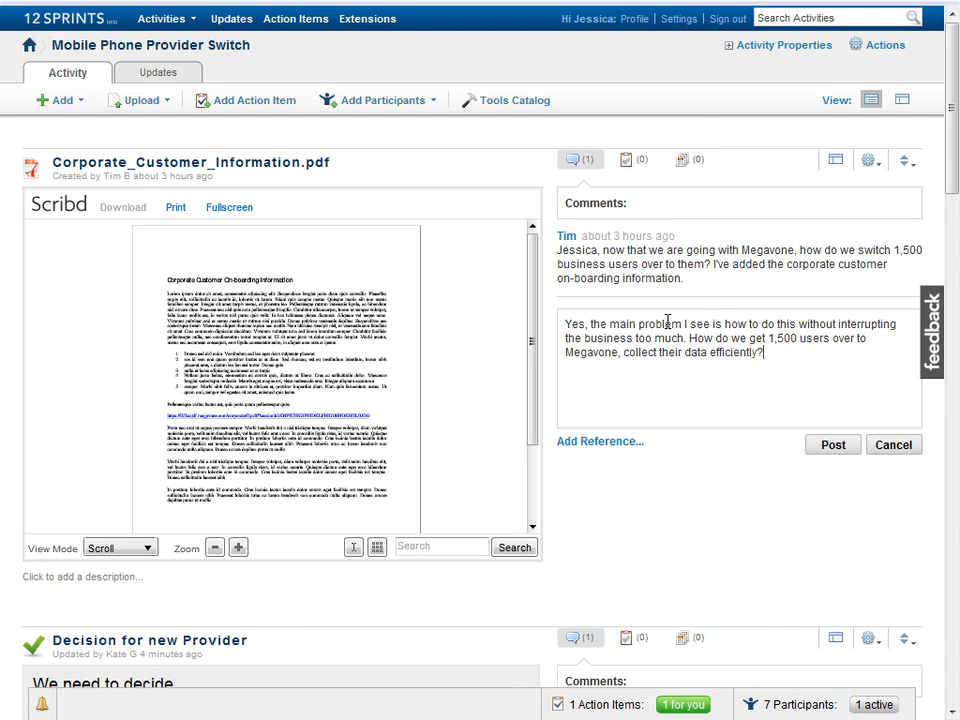
type(" Let's try to use Gravity ")
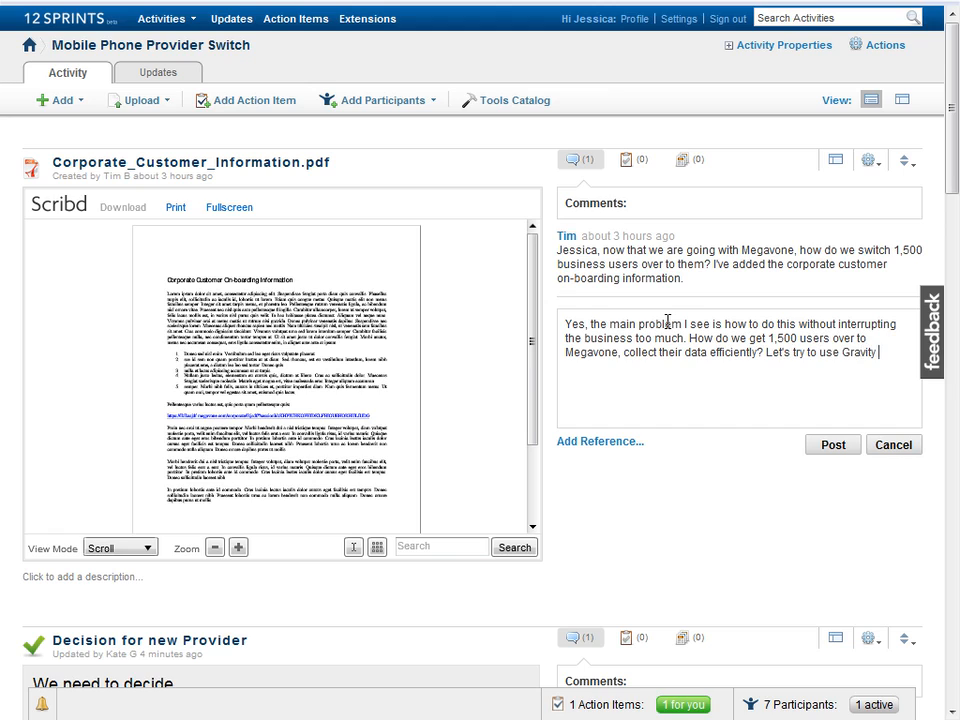
type("for this purpose.")
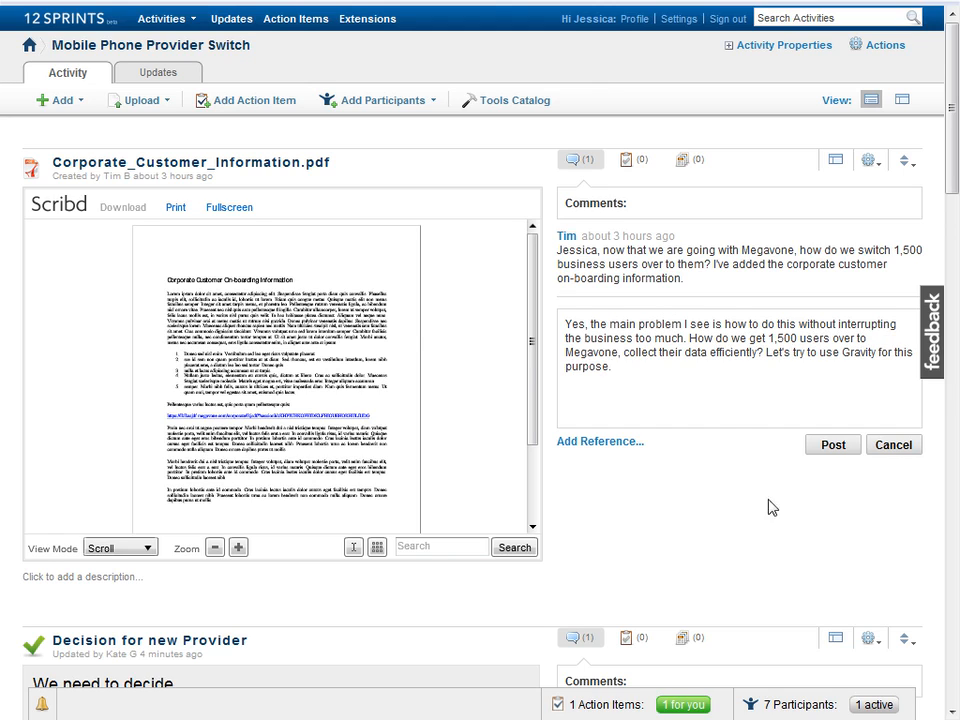
left_click(832, 446)
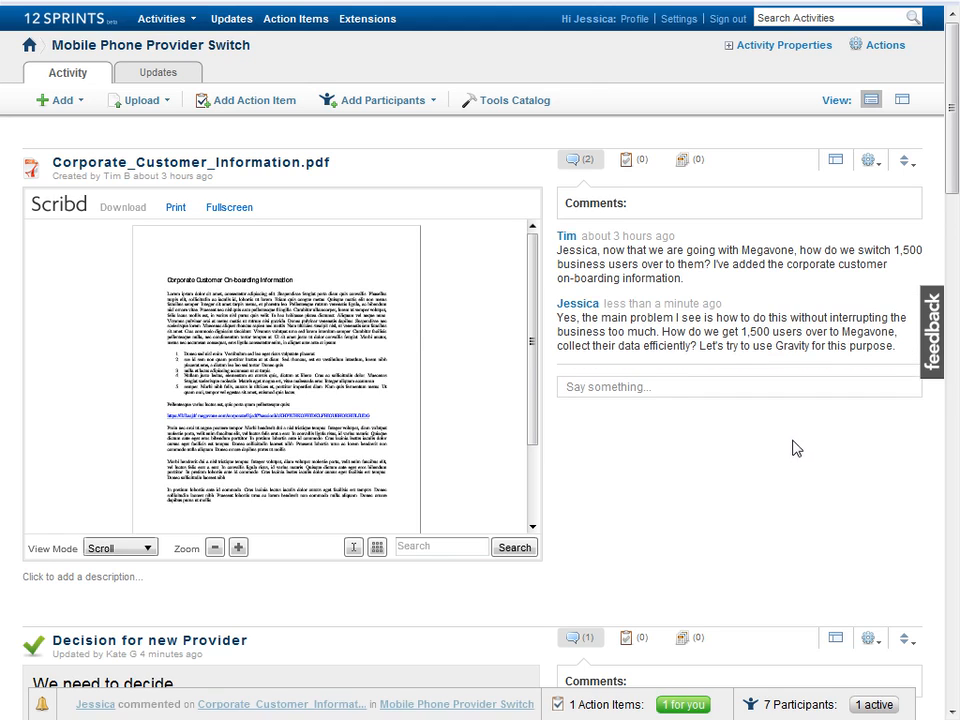
Step: Add a Gravity model to the activity from the Tools Catalog's Modeling tools
left_click(57, 104)
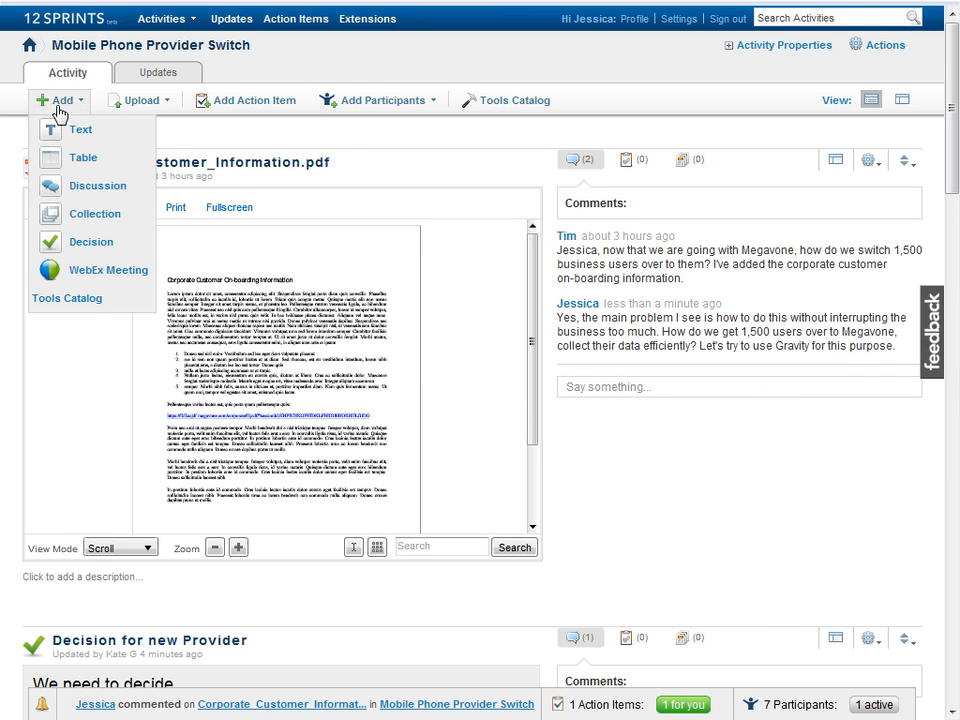
left_click(68, 298)
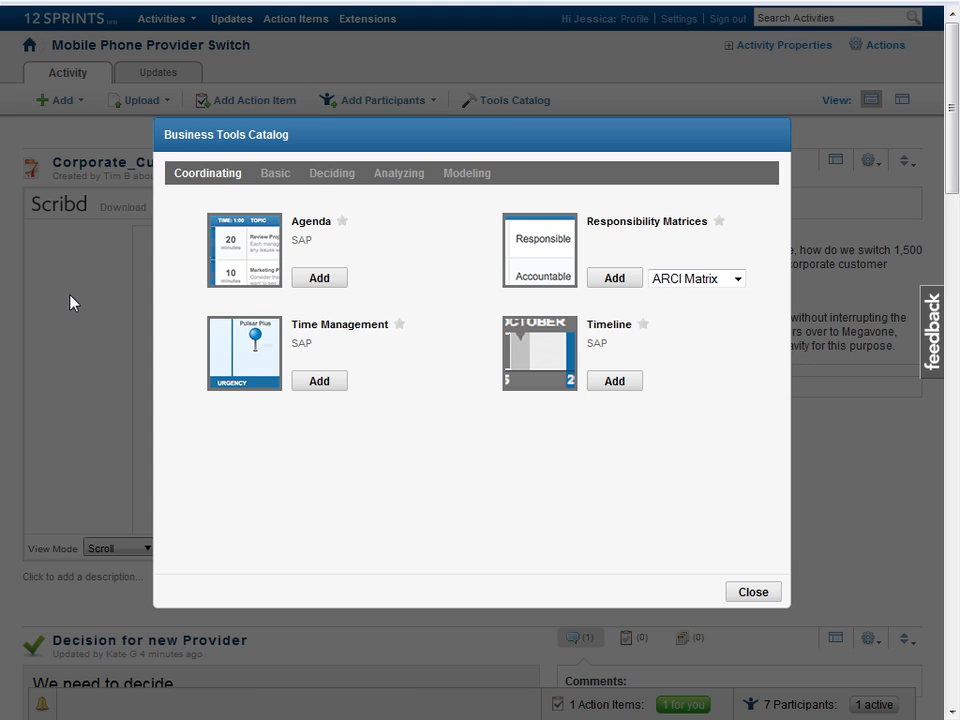
left_click(467, 174)
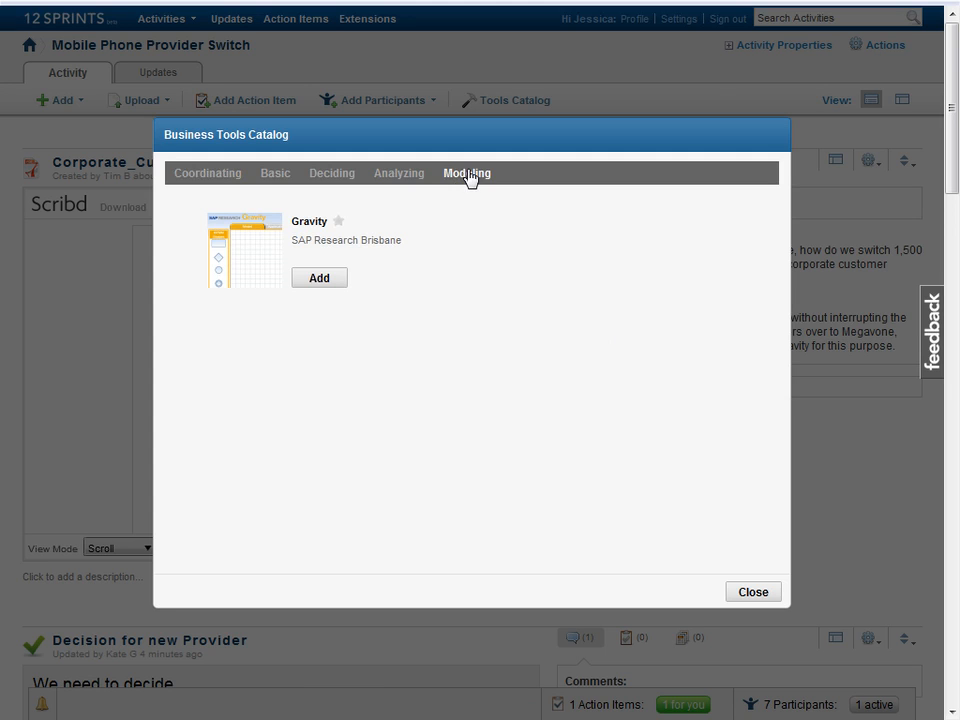
left_click(325, 279)
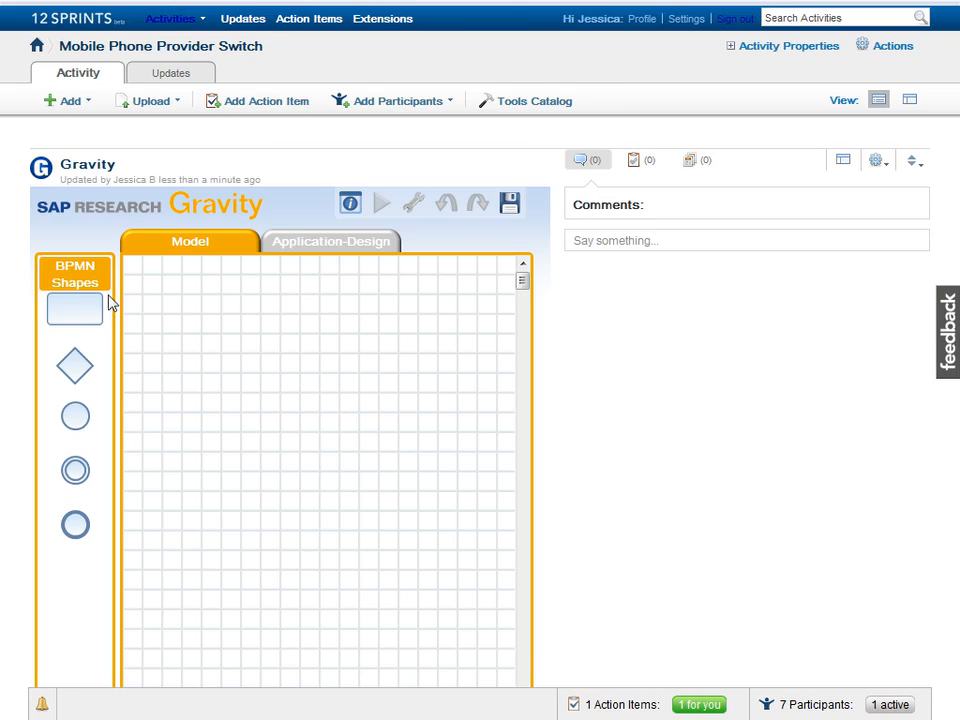
Step: Model a 'Collect User Data' task connected to a 'Send to Megavone' task
left_click_drag(75, 313, 205, 448)
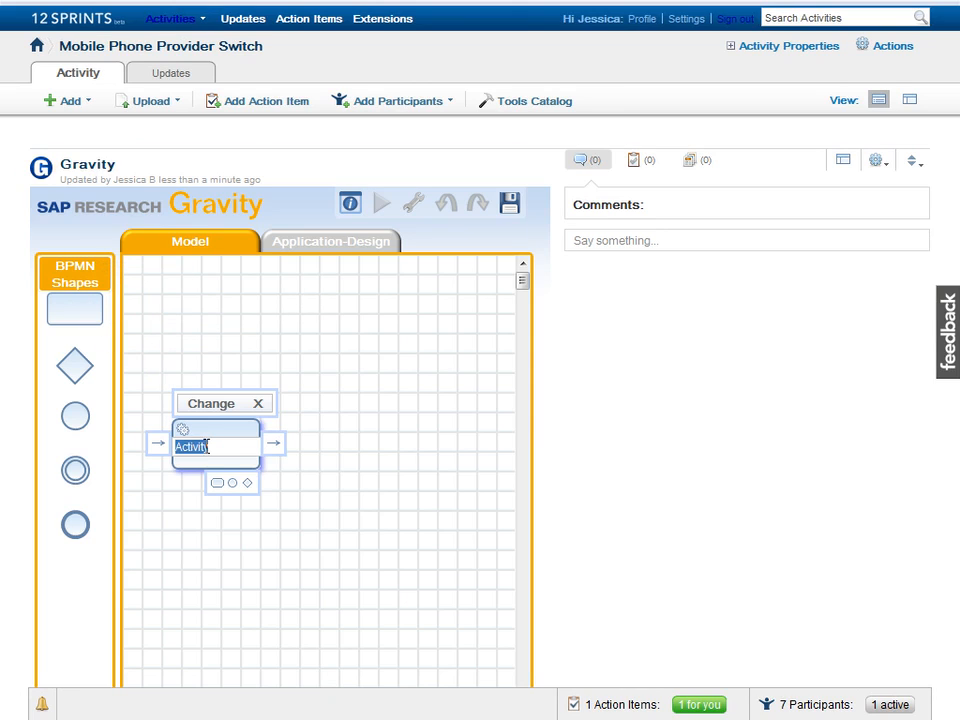
type("Collect Us")
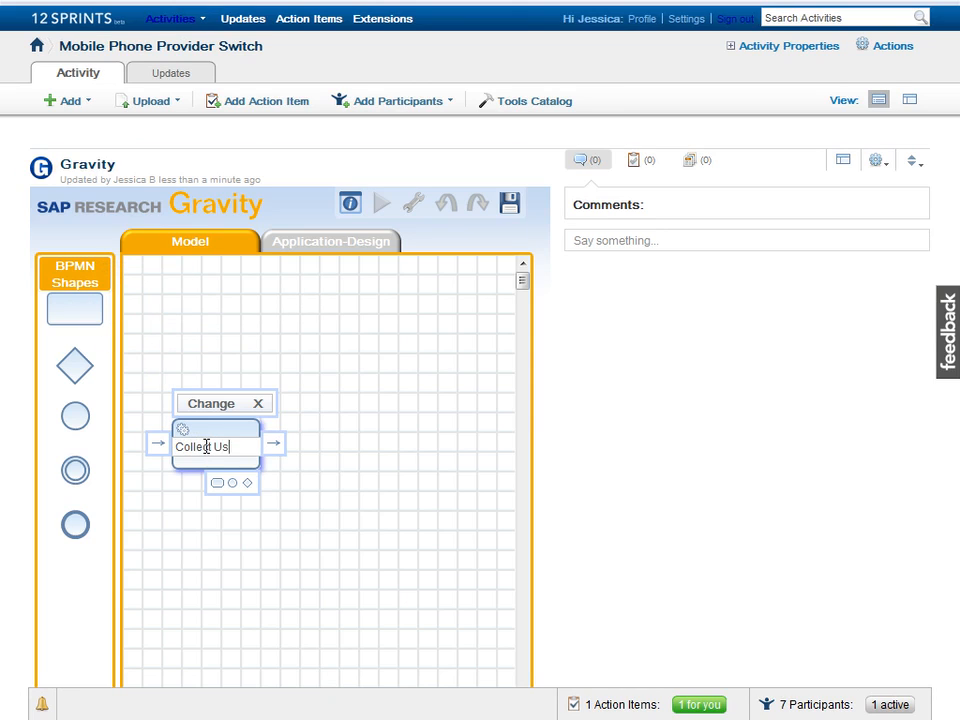
type("er Data")
key("Return")
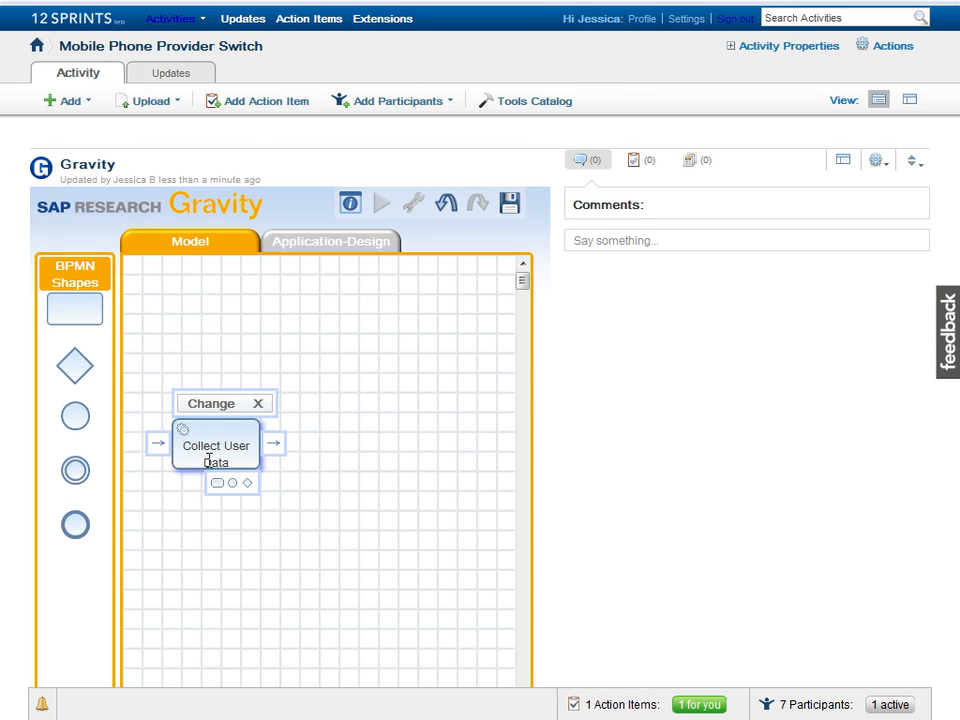
left_click_drag(216, 489, 430, 446)
type("Send to M")
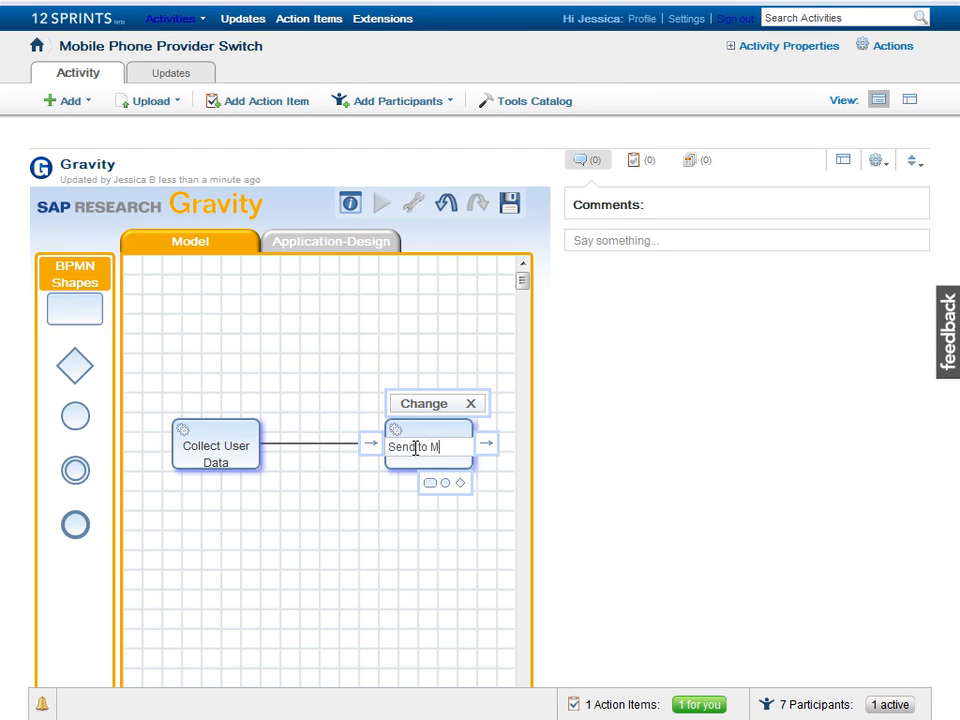
type("egavone")
key("Return")
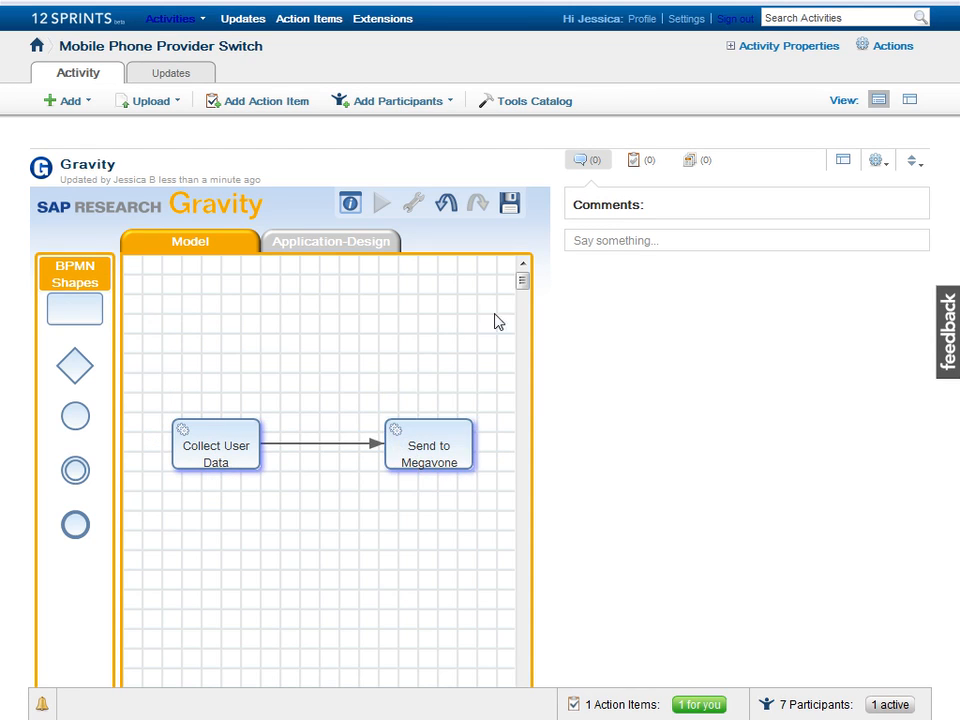
left_click(643, 240)
Step: Comment on the Gravity model asking the colleague to take it from here and detail the user data input form
type("Hi Matt")
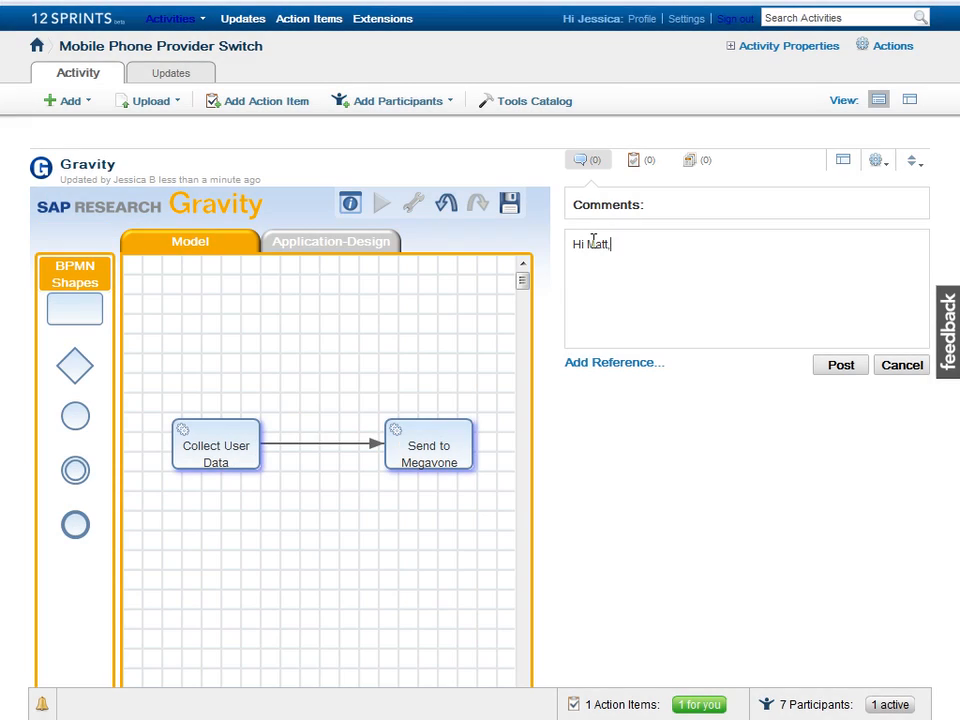
type(", can you please take i")
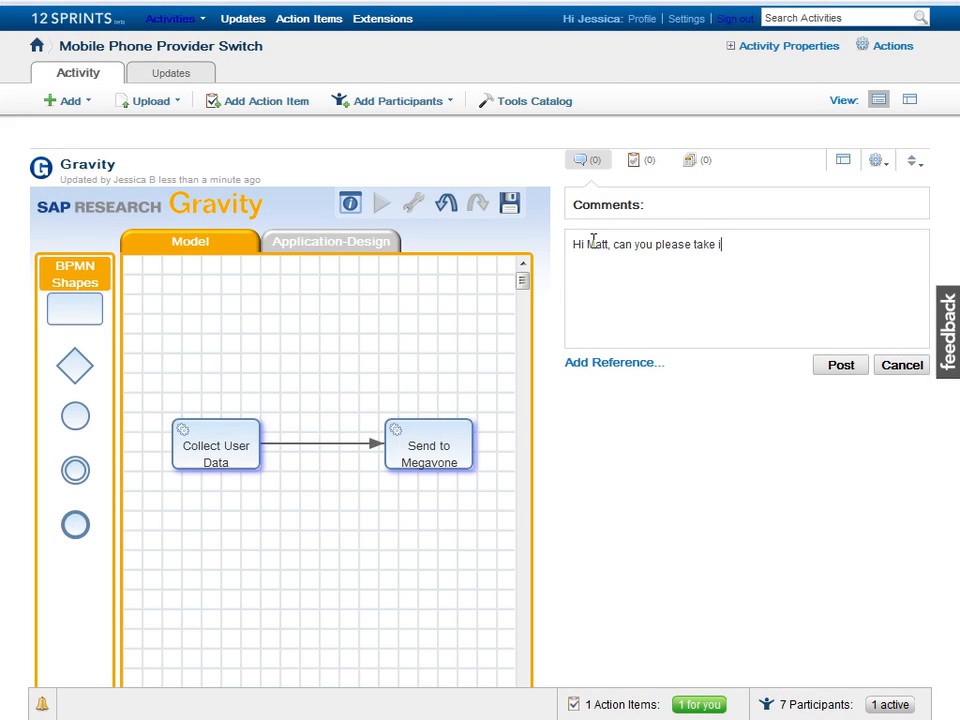
type("t form here and detail the user data input form?")
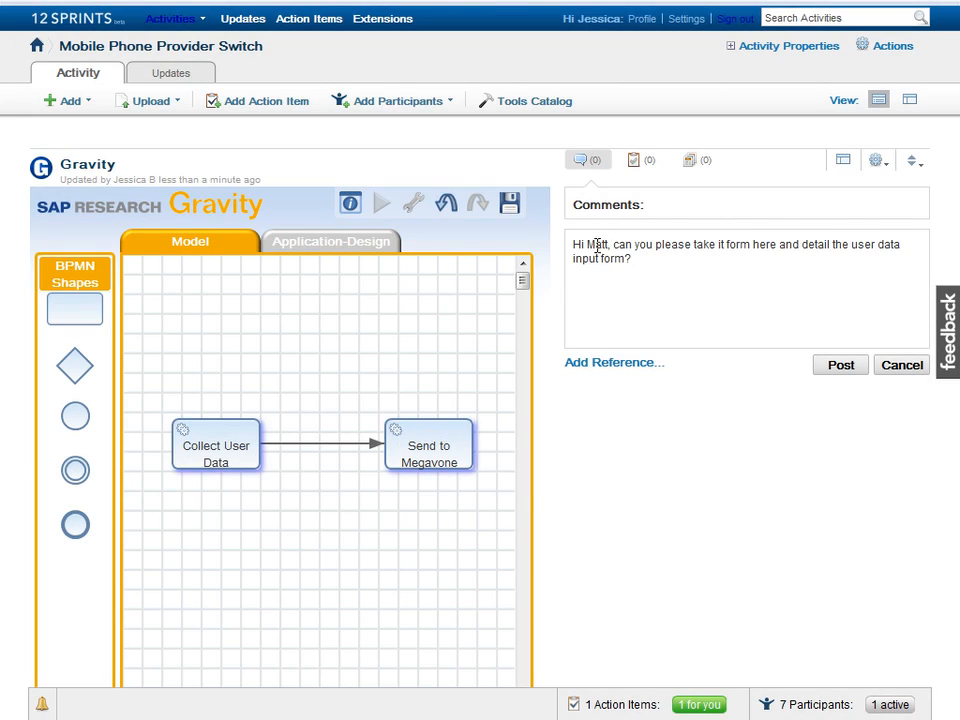
left_click(839, 370)
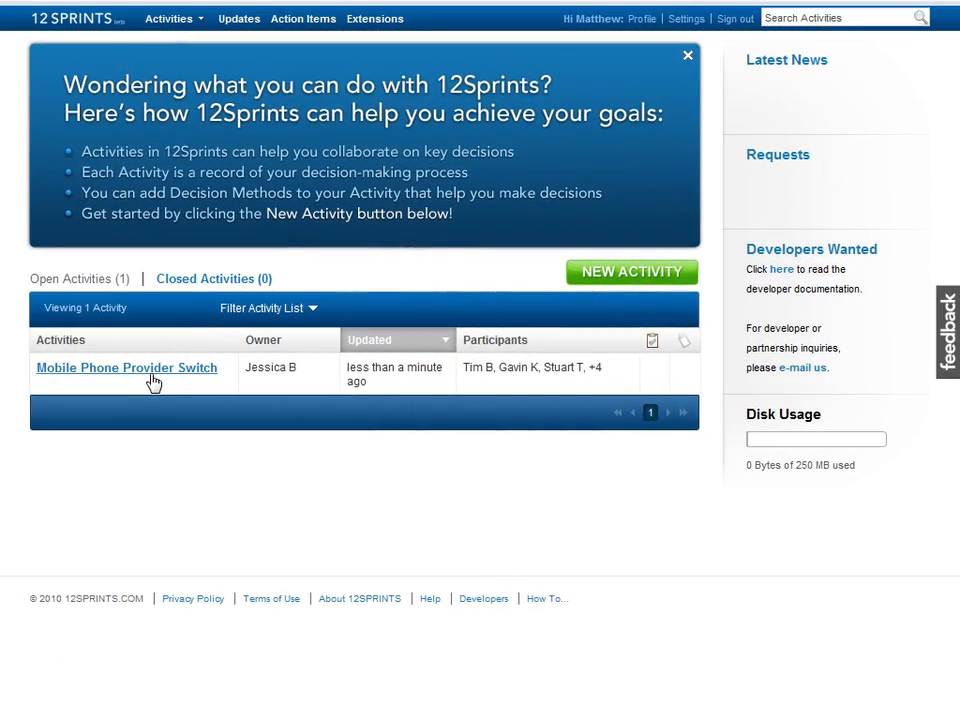
Step: Open Mobile Phone Provider Switch in sidebar view and show the Gravity model's Application-Design tab
left_click(151, 376)
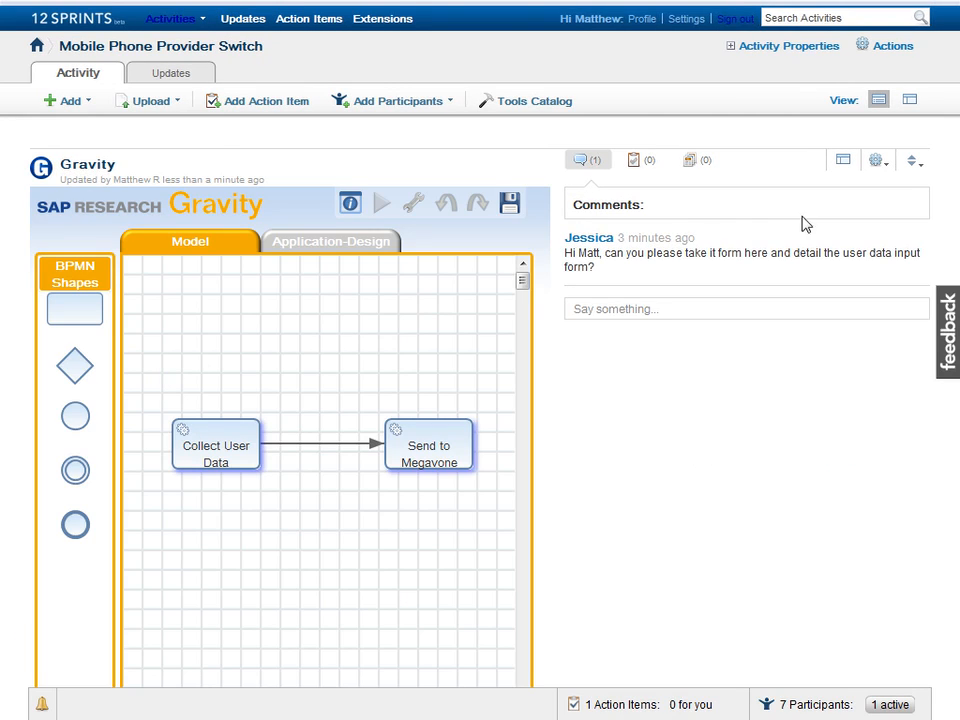
left_click(843, 160)
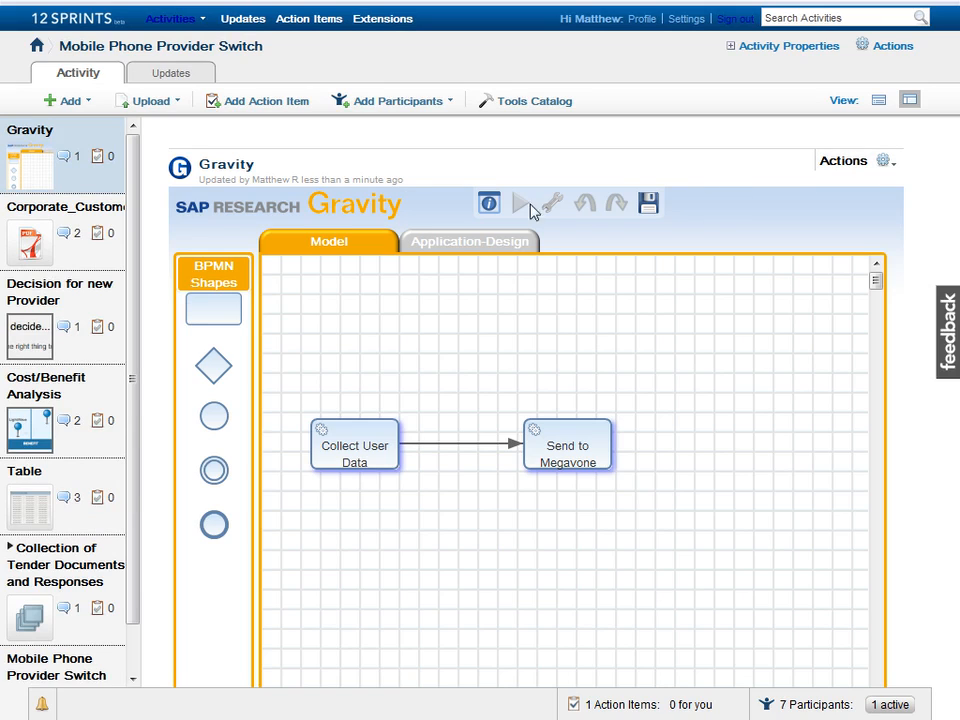
left_click(463, 245)
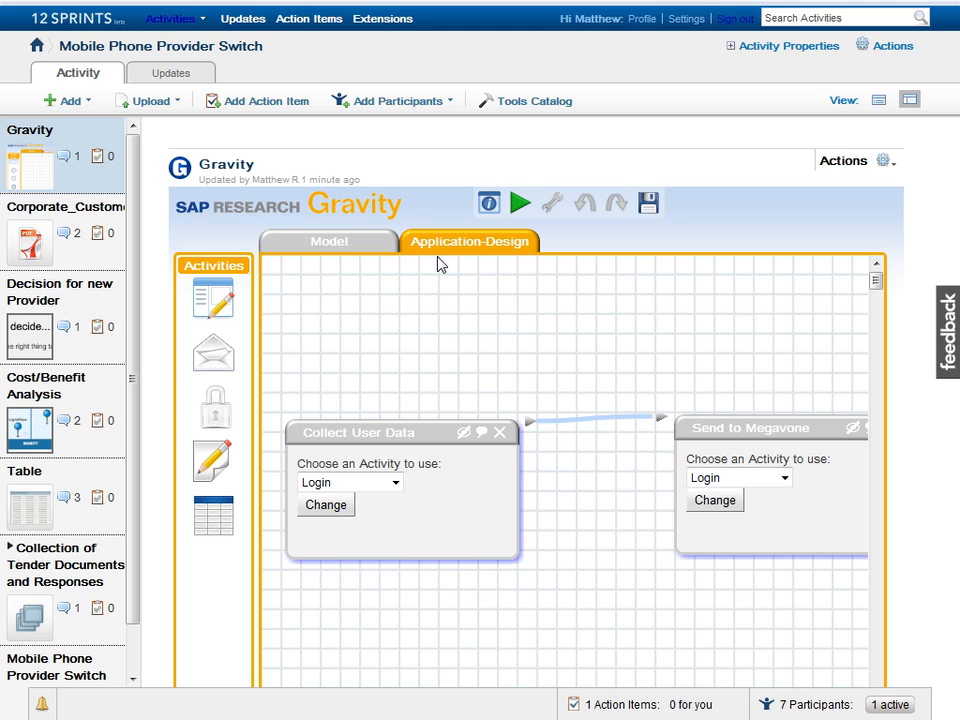
Step: Make Collect User Data a Web Form headed 'Dear <user> please fill in your details below:'
left_click(395, 483)
left_click(369, 553)
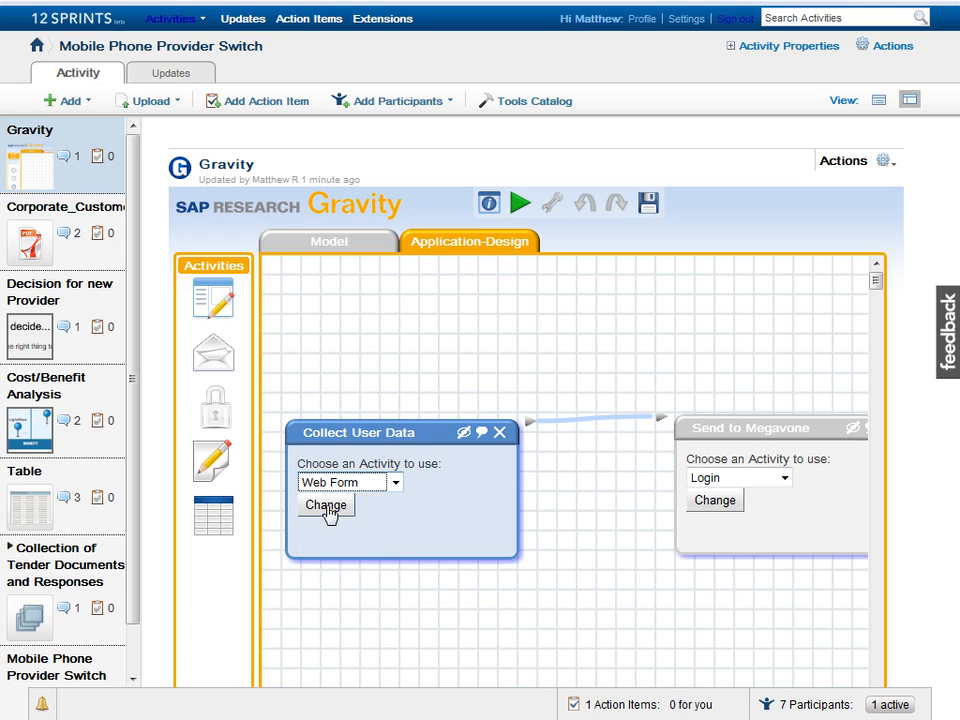
left_click(326, 507)
left_click_drag(338, 435, 337, 298)
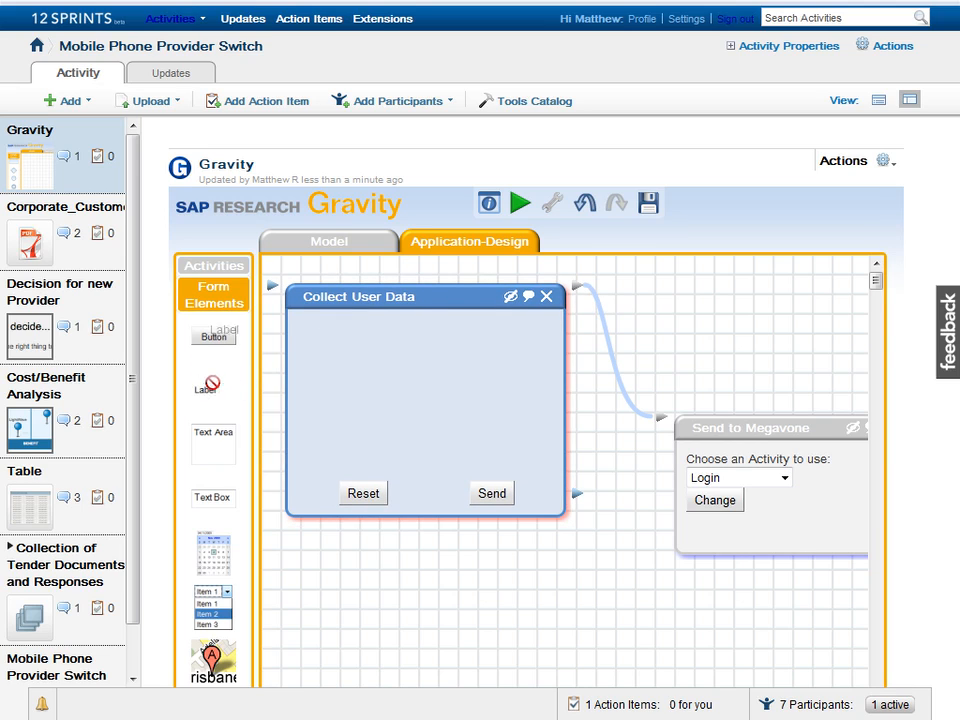
left_click_drag(203, 396, 330, 340)
double_click(322, 332)
type("Dear <user> please fill in your details below:")
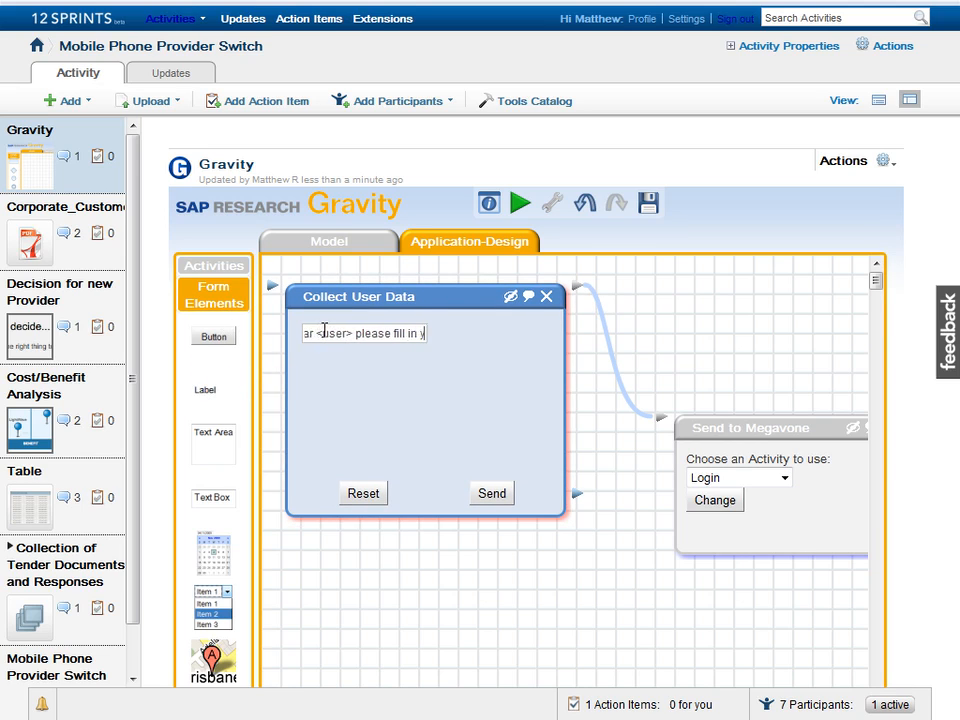
key("Return")
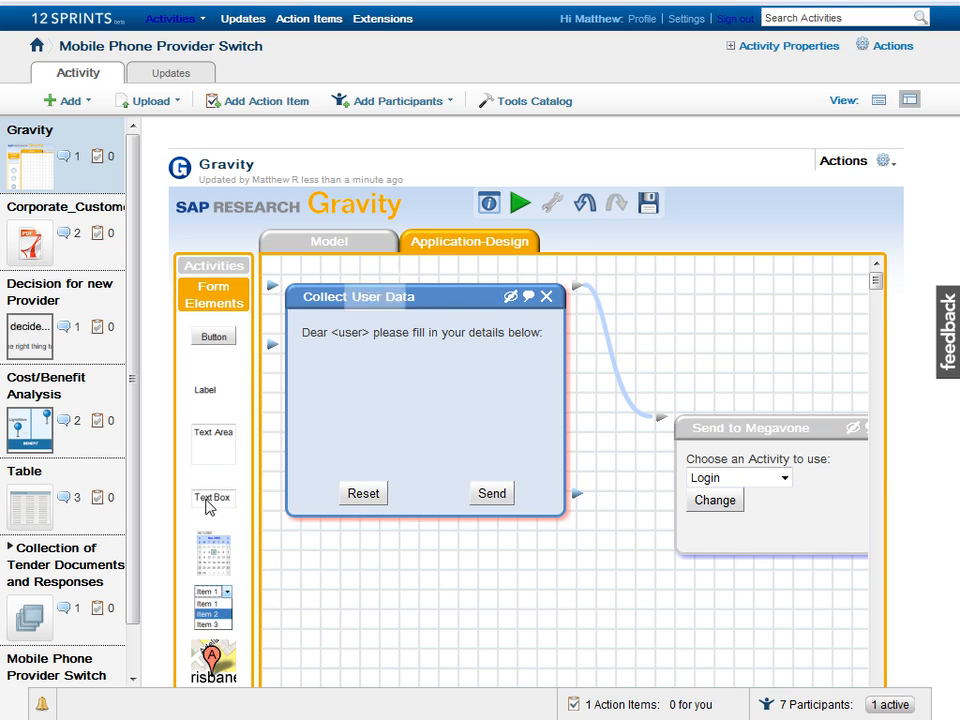
Step: Add text boxes labelled Phone number, IMEI and Cost Centre to the form
left_click_drag(212, 497, 437, 372)
left_click_drag(225, 388, 320, 355)
type("Phone number")
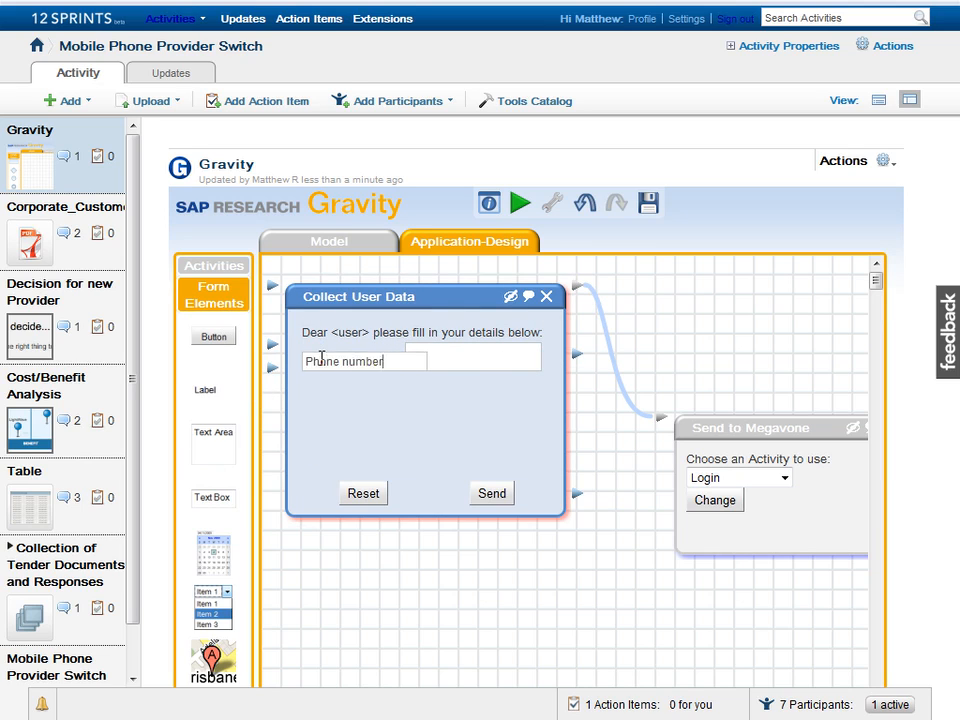
key("Return")
left_click_drag(221, 392, 322, 389)
type("IMEI")
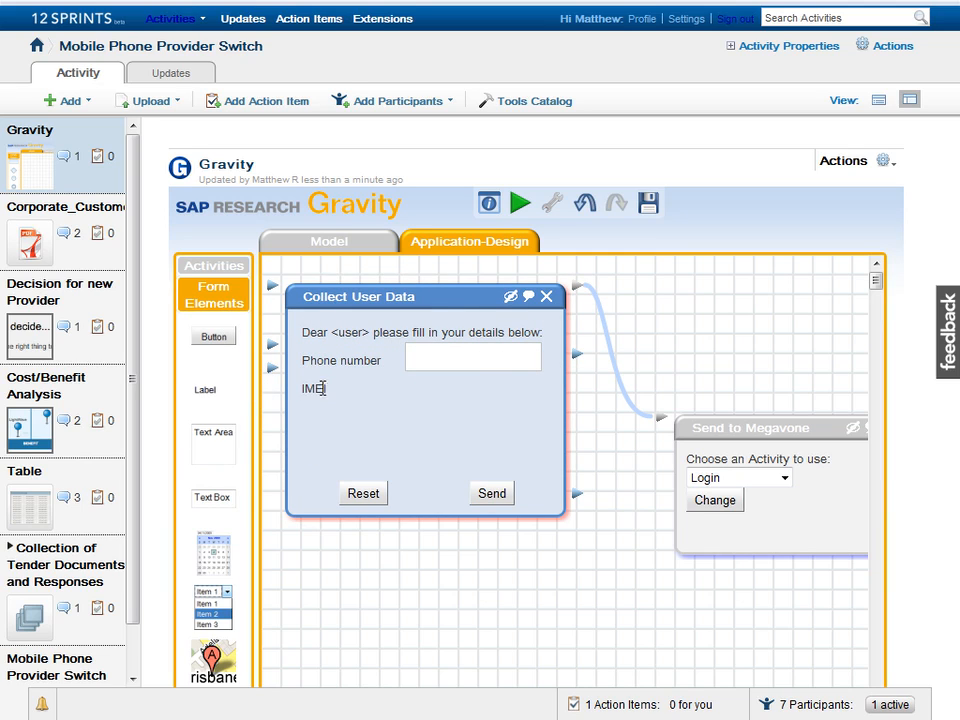
key("Return")
left_click_drag(212, 497, 450, 440)
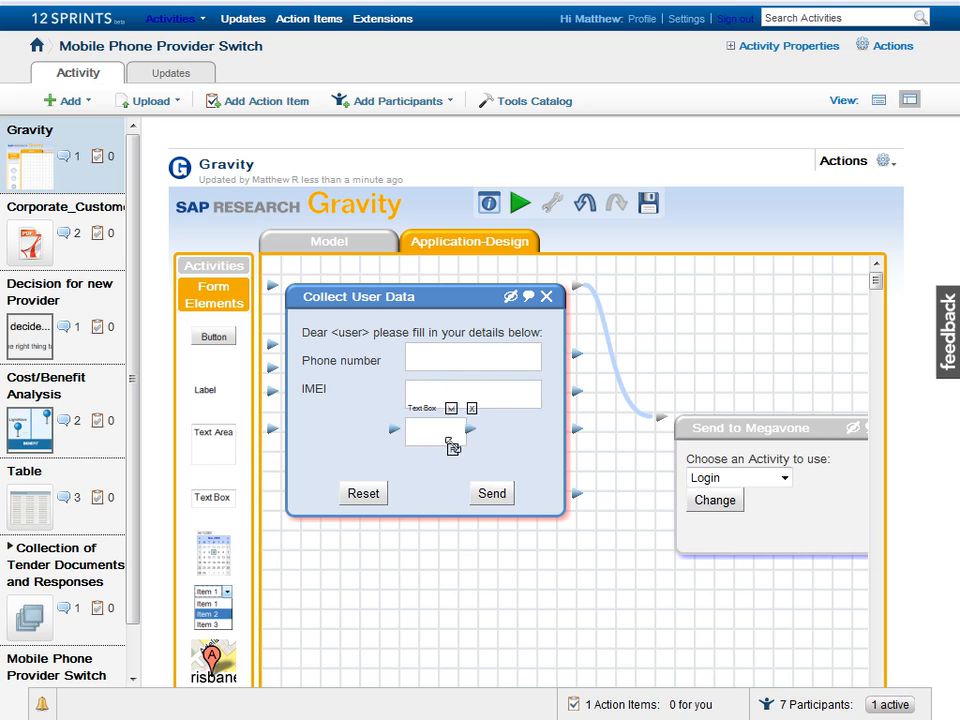
left_click_drag(205, 390, 312, 431)
type("Cost Centre")
key("Return")
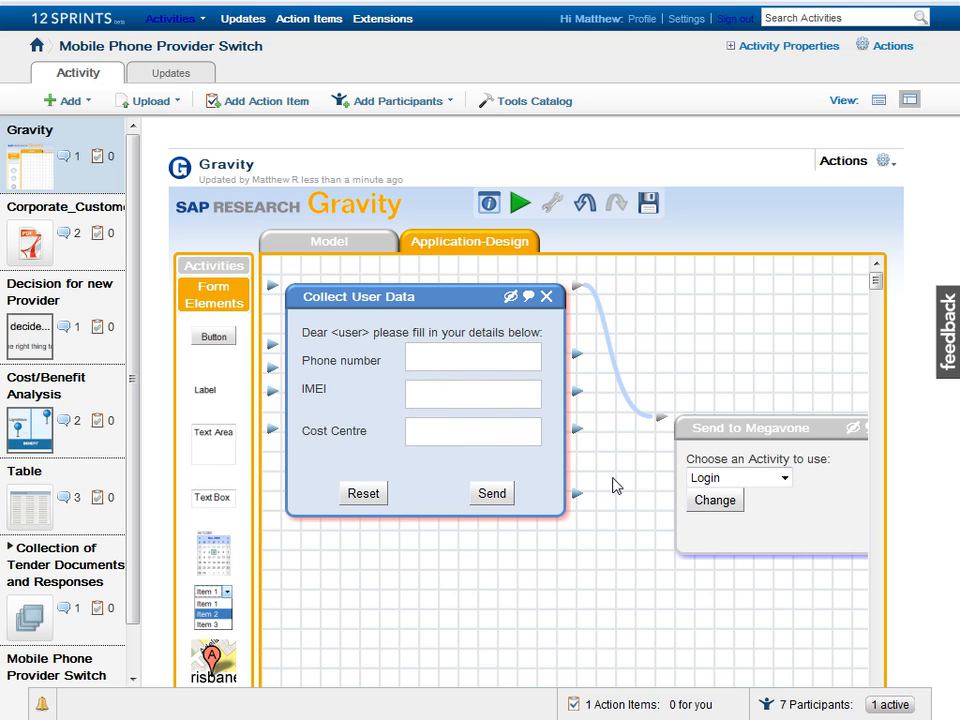
left_click(782, 478)
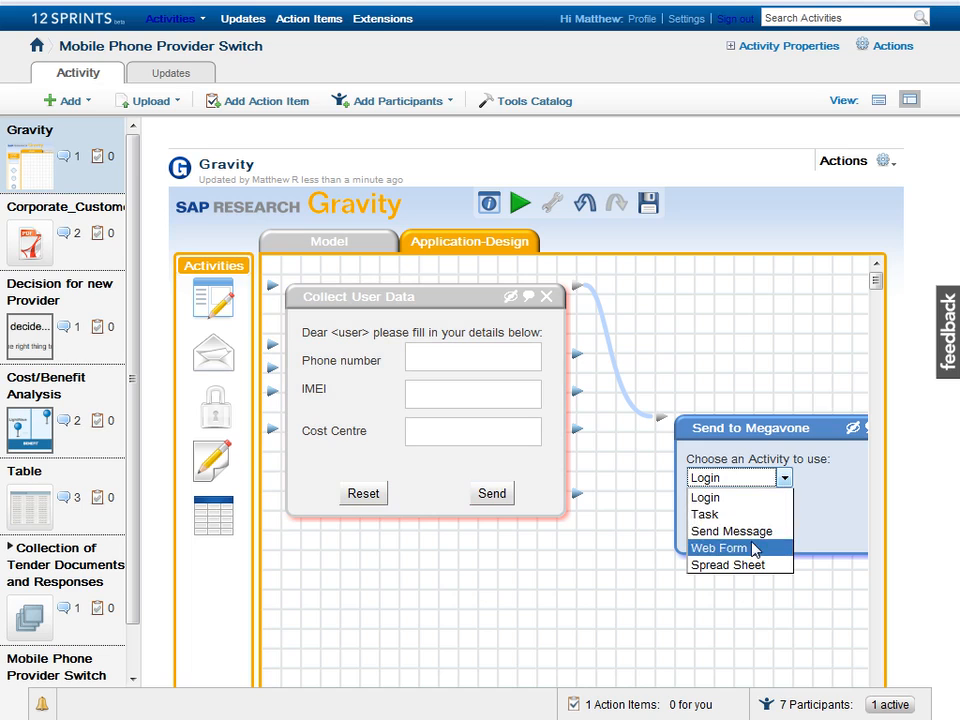
Step: Set Send to Megavone's activity to Send Message
left_click(752, 532)
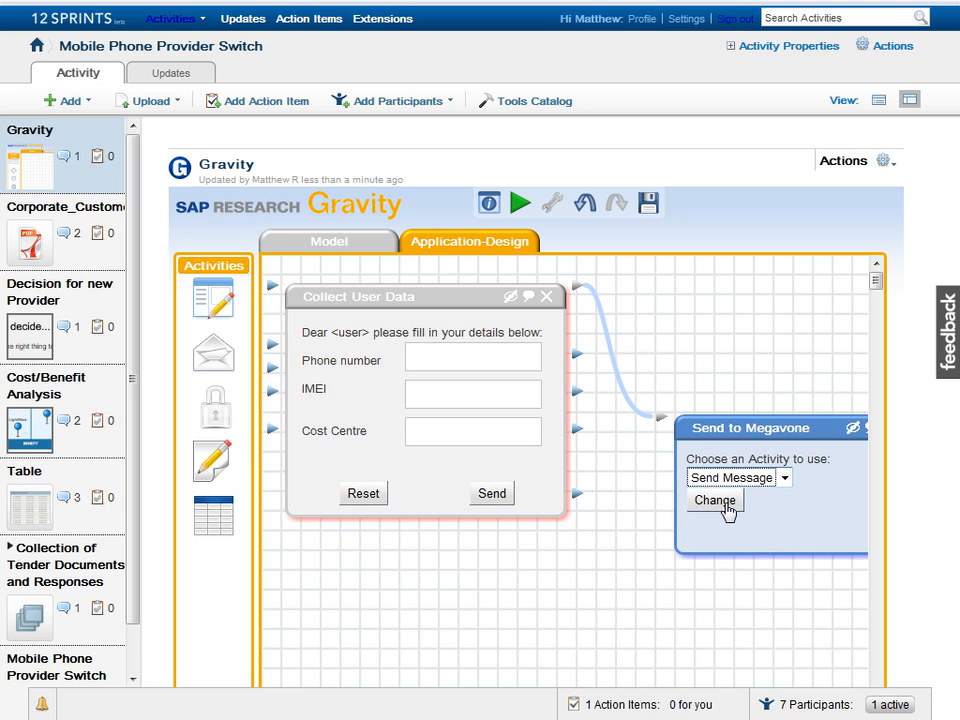
left_click(727, 510)
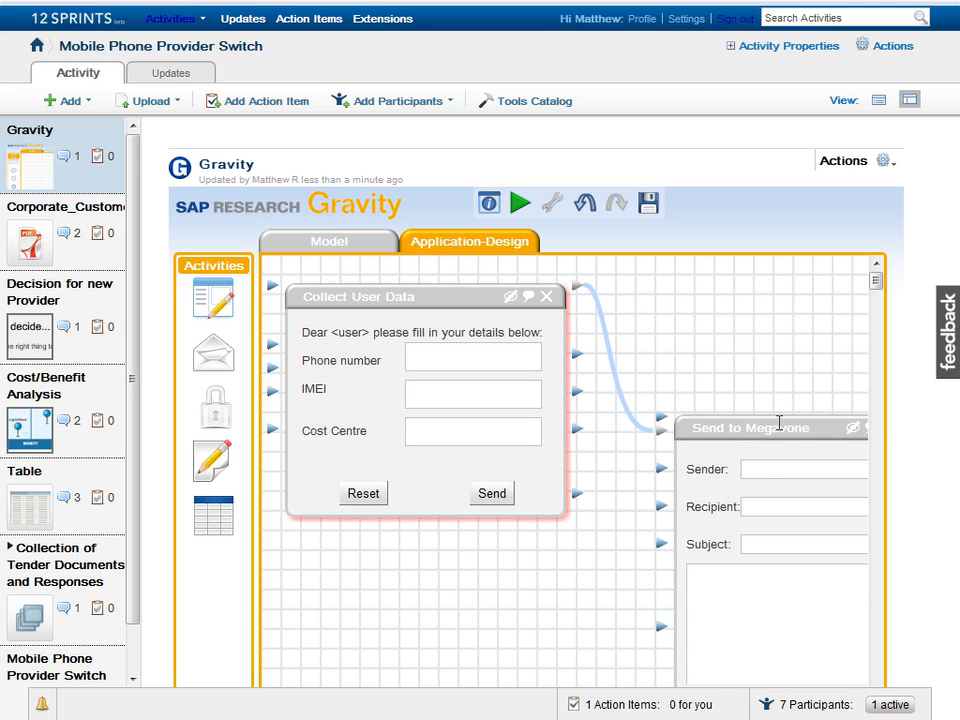
left_click_drag(778, 426, 882, 294)
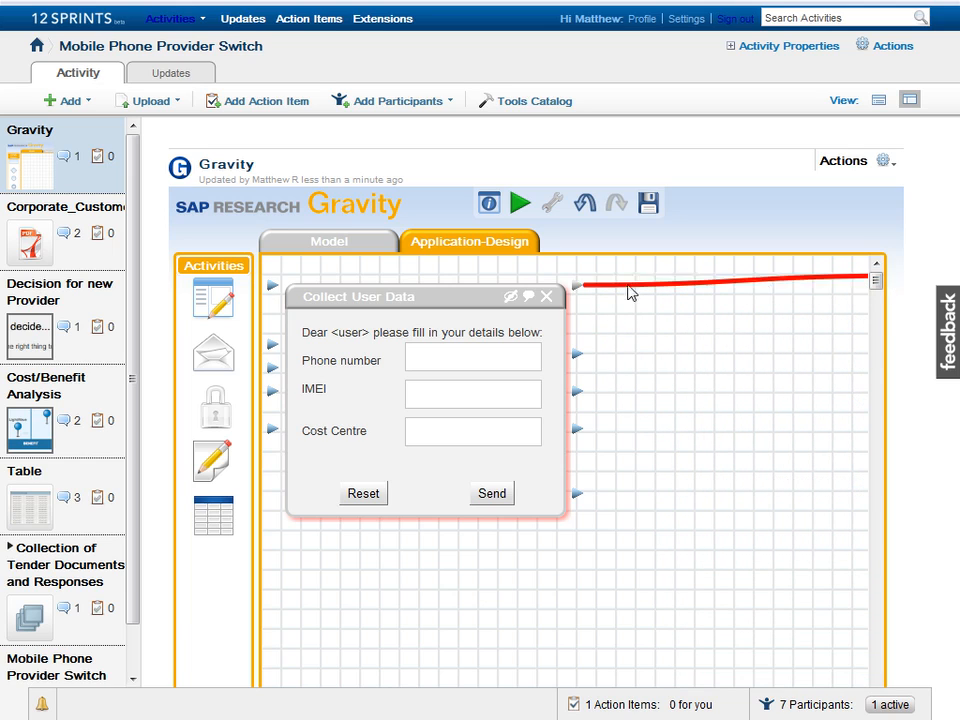
Step: Add a spreadsheet activity with column headers Name and Phone
left_click_drag(230, 515, 636, 328)
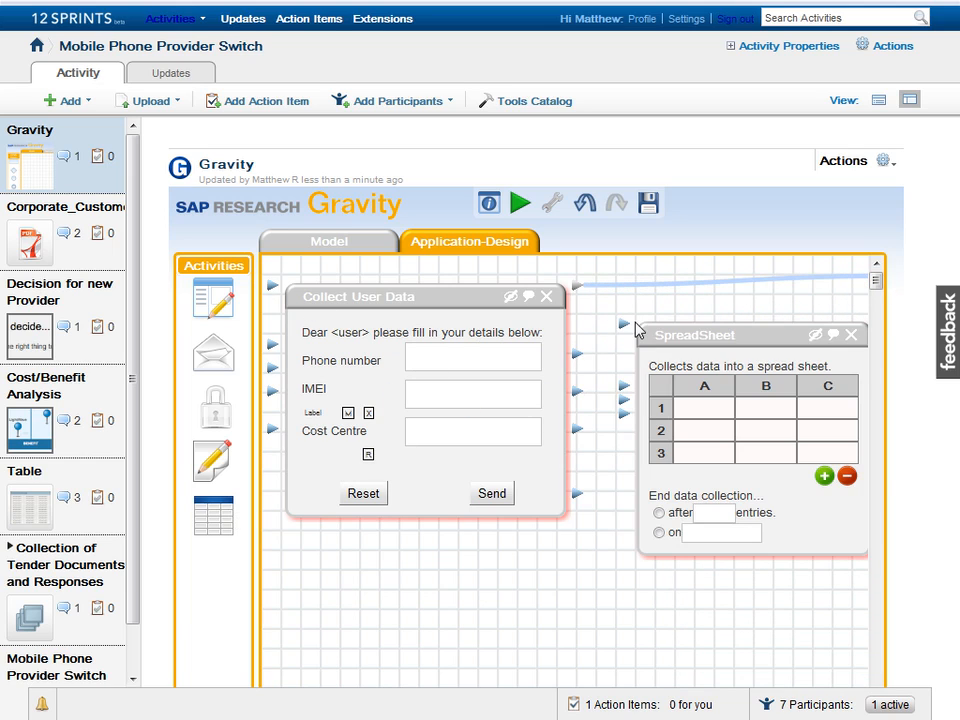
left_click(688, 407)
type("Name")
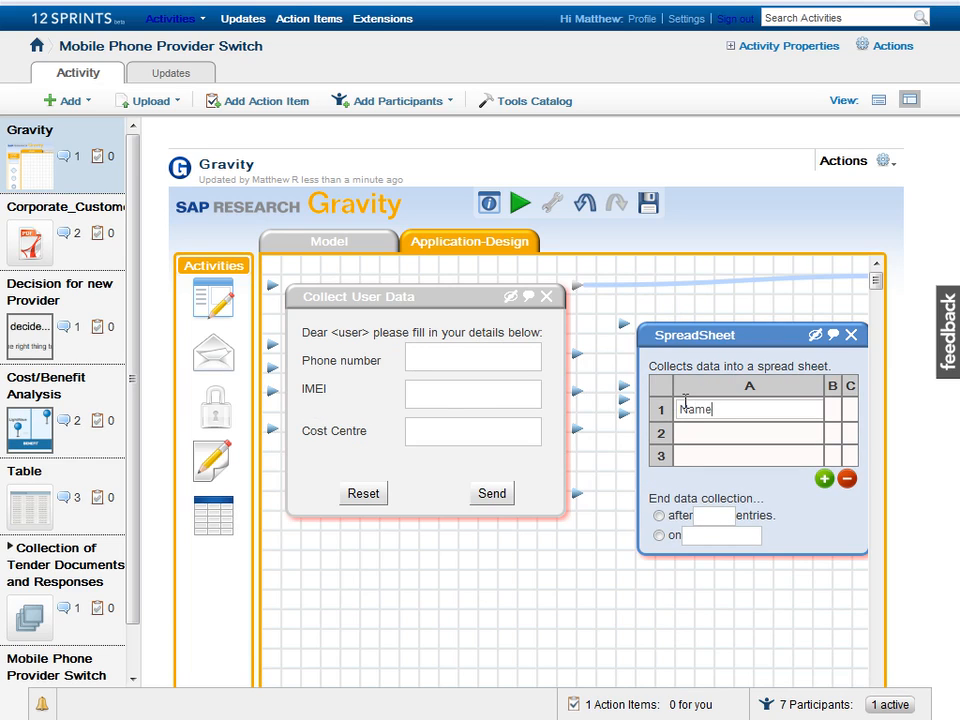
left_click(832, 409)
type("Phone")
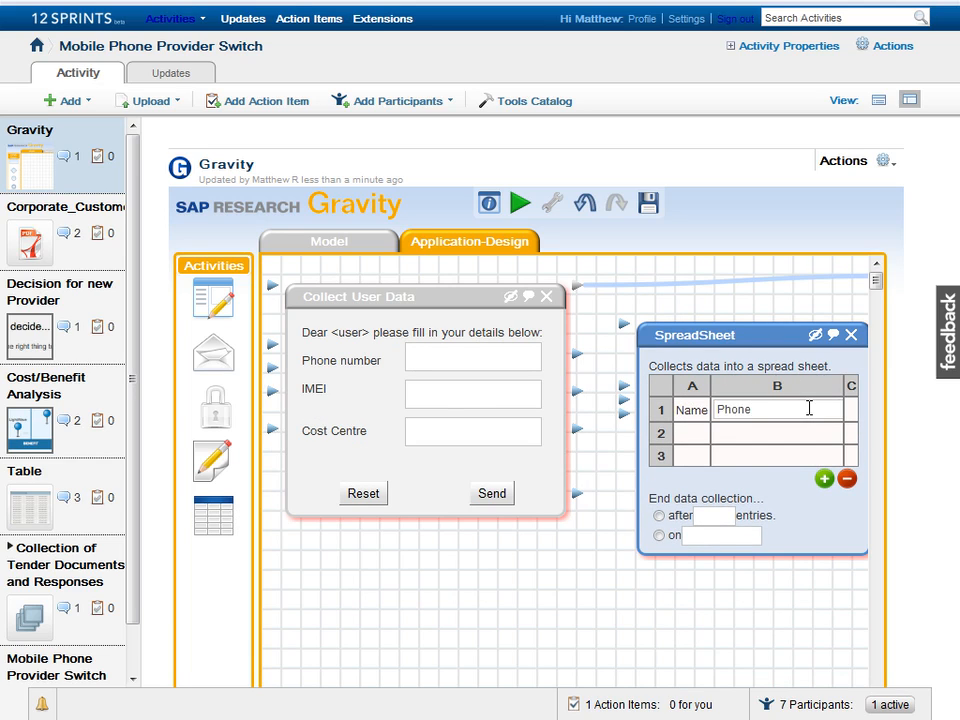
left_click(841, 410)
Step: Add IMEI and CC spreadsheet columns and link the Phone number, IMEI and Cost Centre fields
type("IMEI")
key("Return")
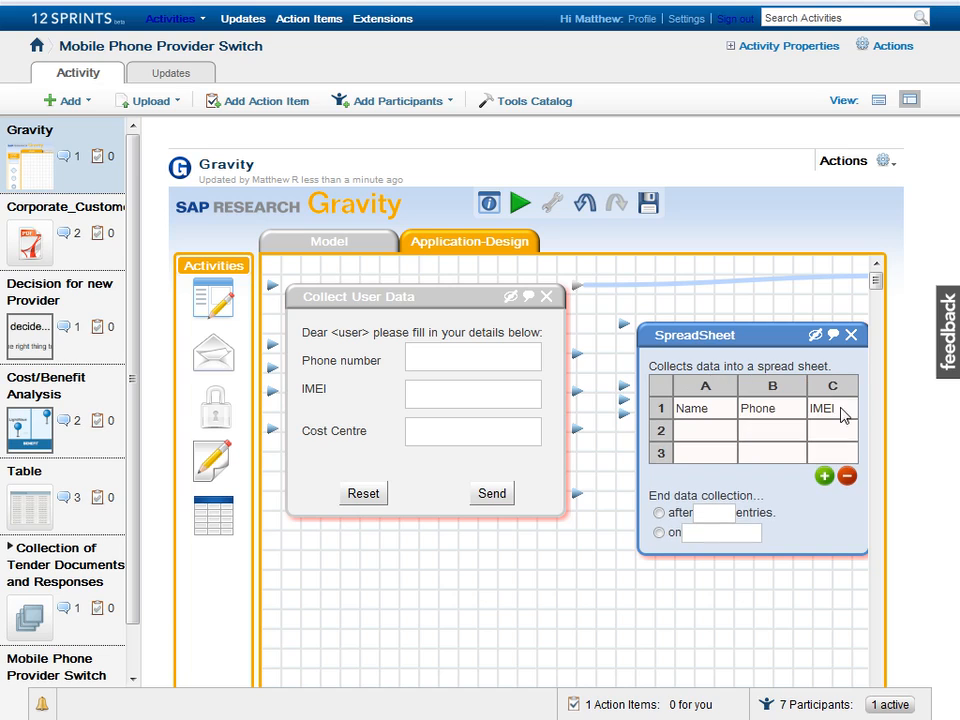
left_click(824, 476)
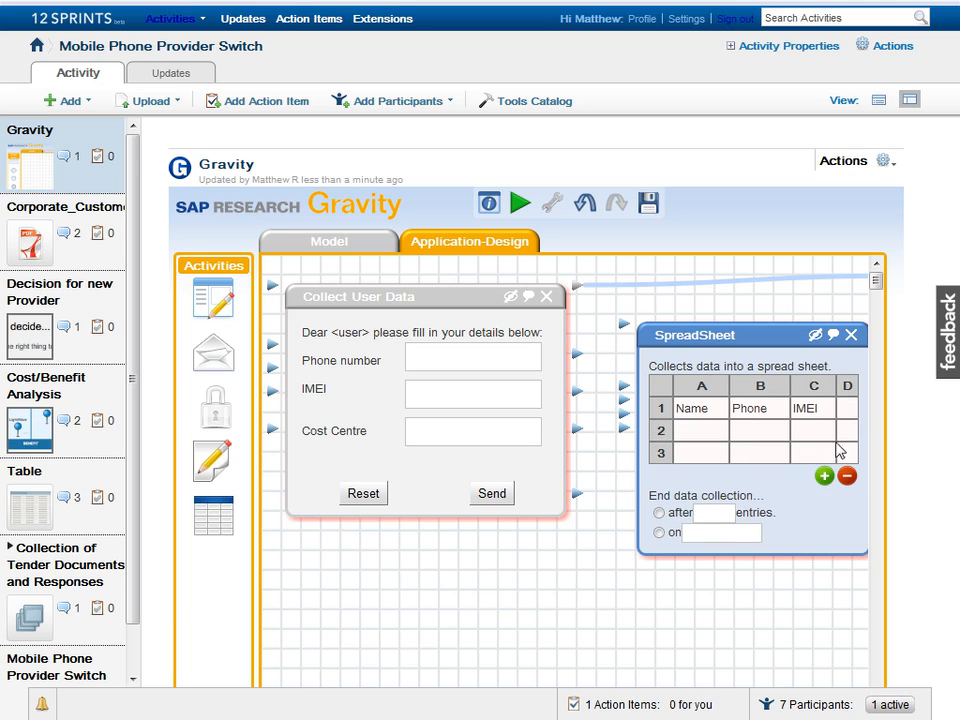
left_click(843, 408)
type("Co")
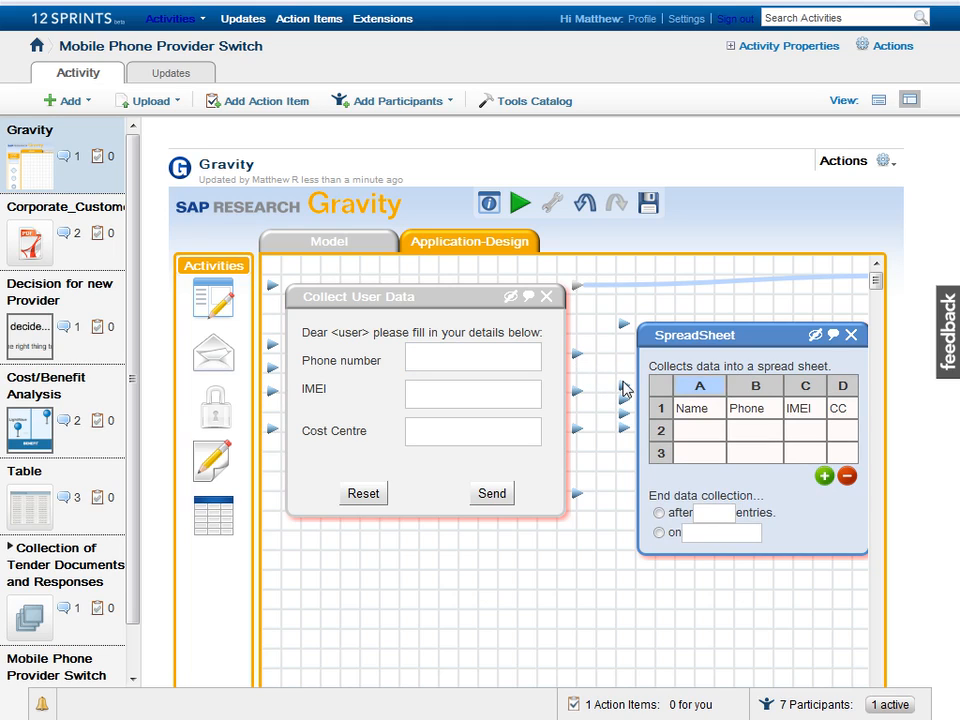
left_click_drag(625, 397, 579, 358)
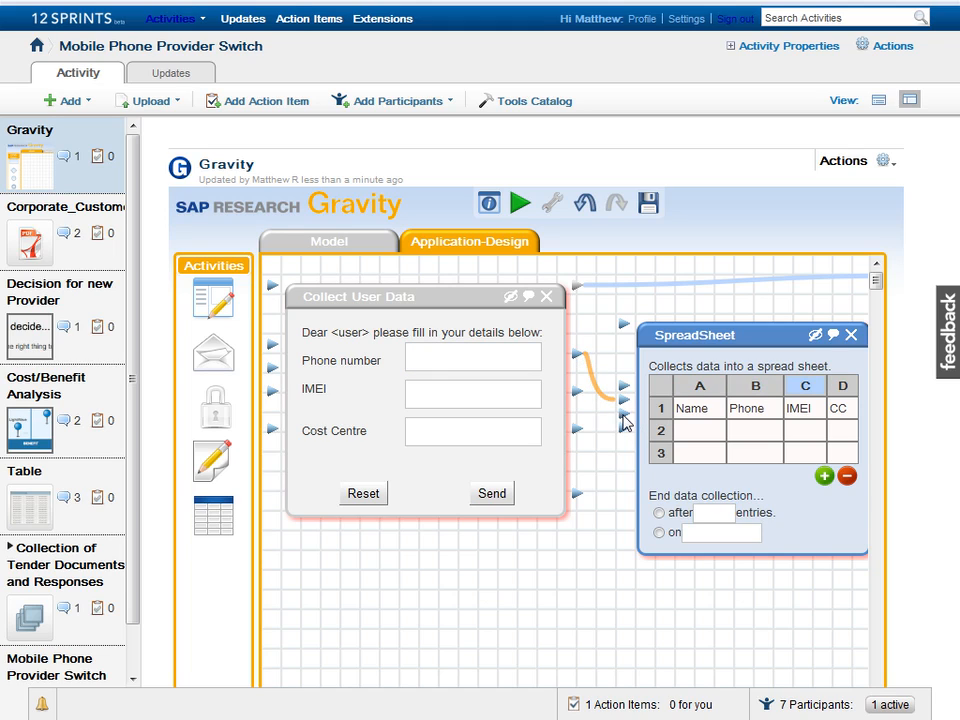
left_click_drag(623, 420, 580, 396)
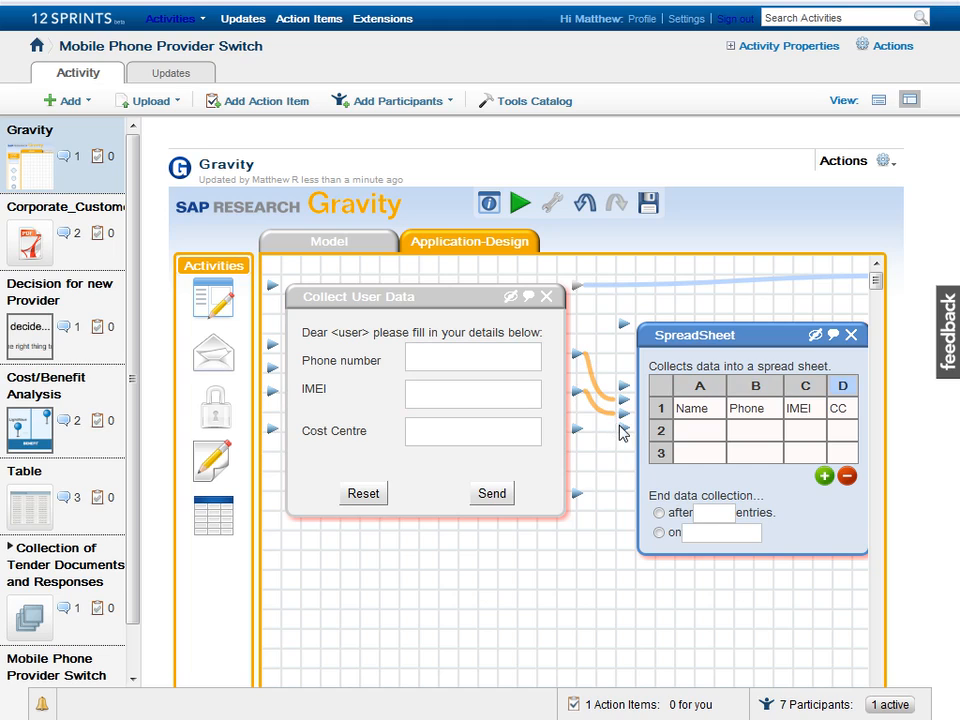
left_click_drag(623, 432, 596, 448)
Step: End data collection on Mar 12, 2010 and feed the spreadsheet into Send to Megavone
left_click(659, 537)
left_click(699, 531)
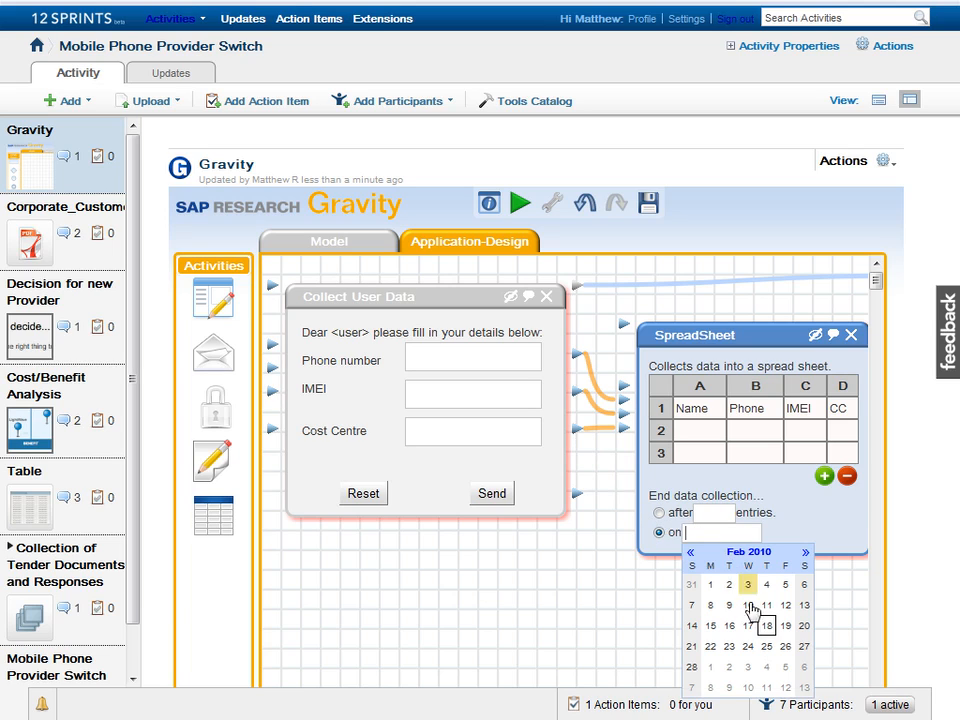
left_click(786, 688)
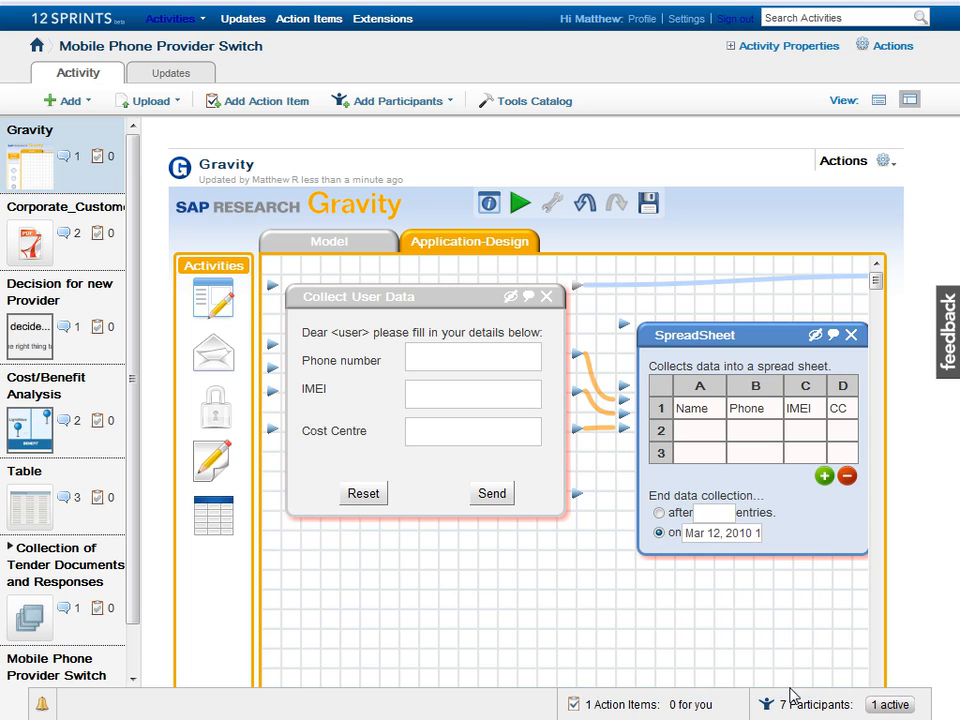
left_click(790, 678)
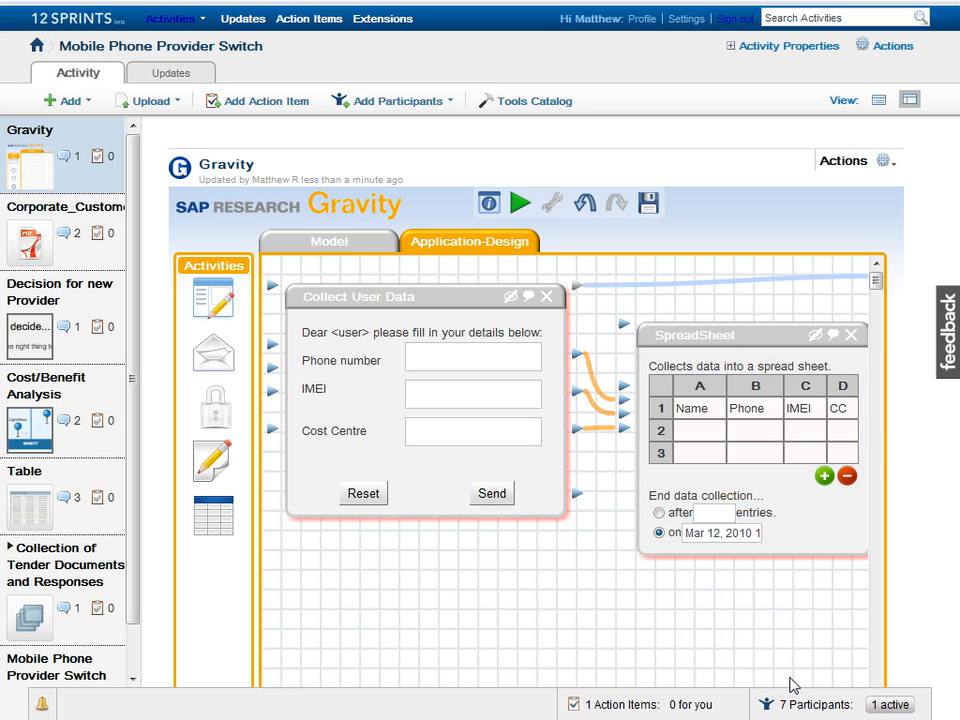
scroll(793, 685, "right", 5)
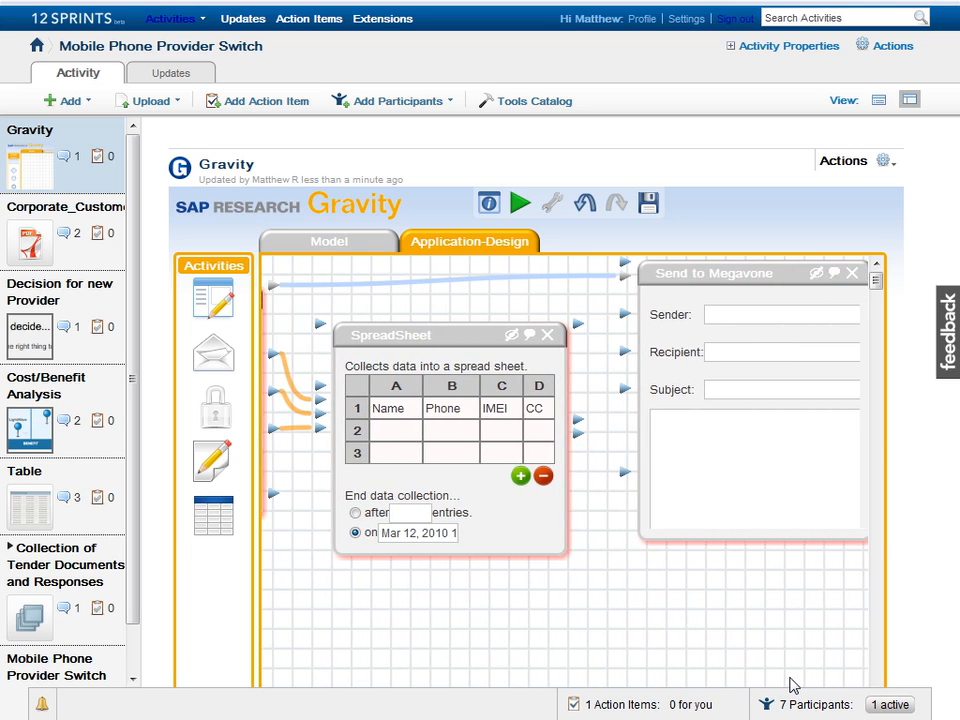
scroll(793, 685, "right", 3)
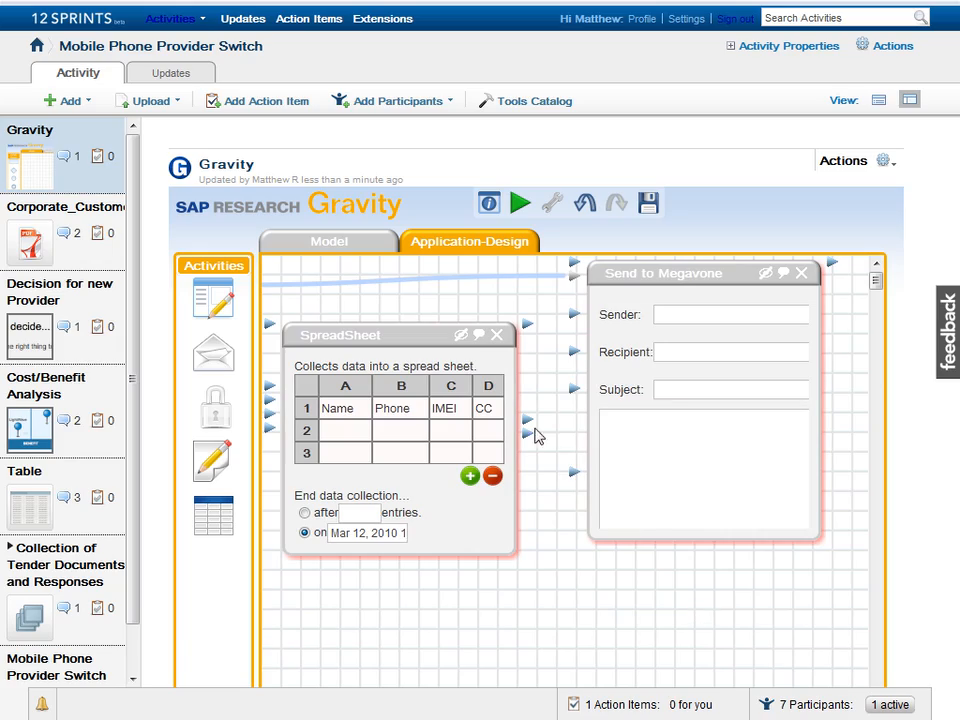
left_click_drag(528, 425, 573, 483)
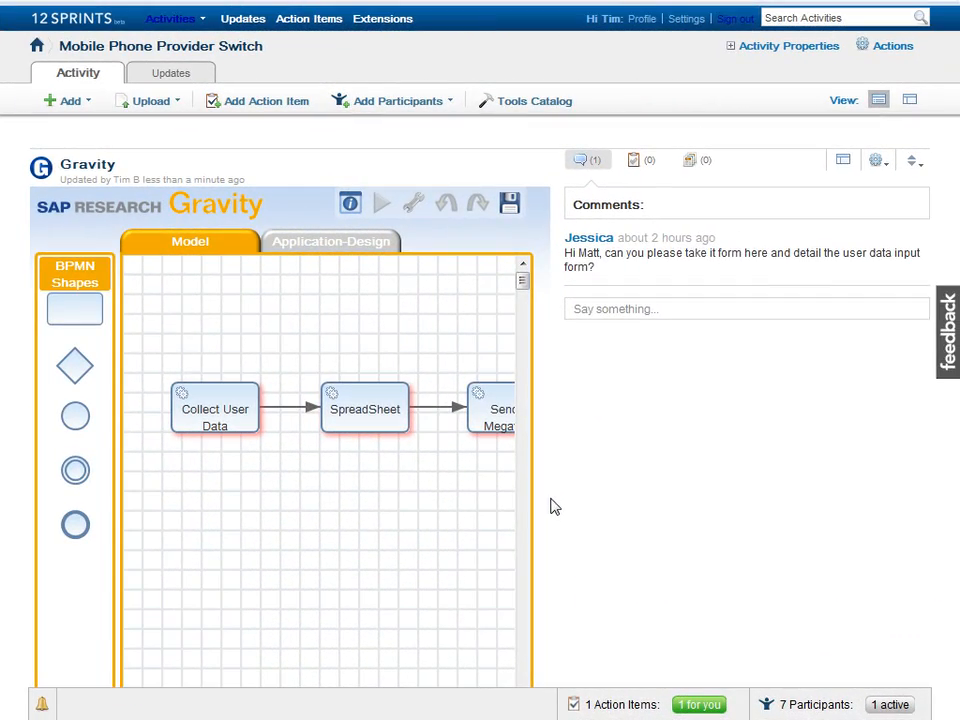
Step: Comment praising the form and noting QV telecommunications requires phone numbers and IMEIs for switching
left_click(588, 311)
type("Great work Matt!")
key("Return")
type("I've ")
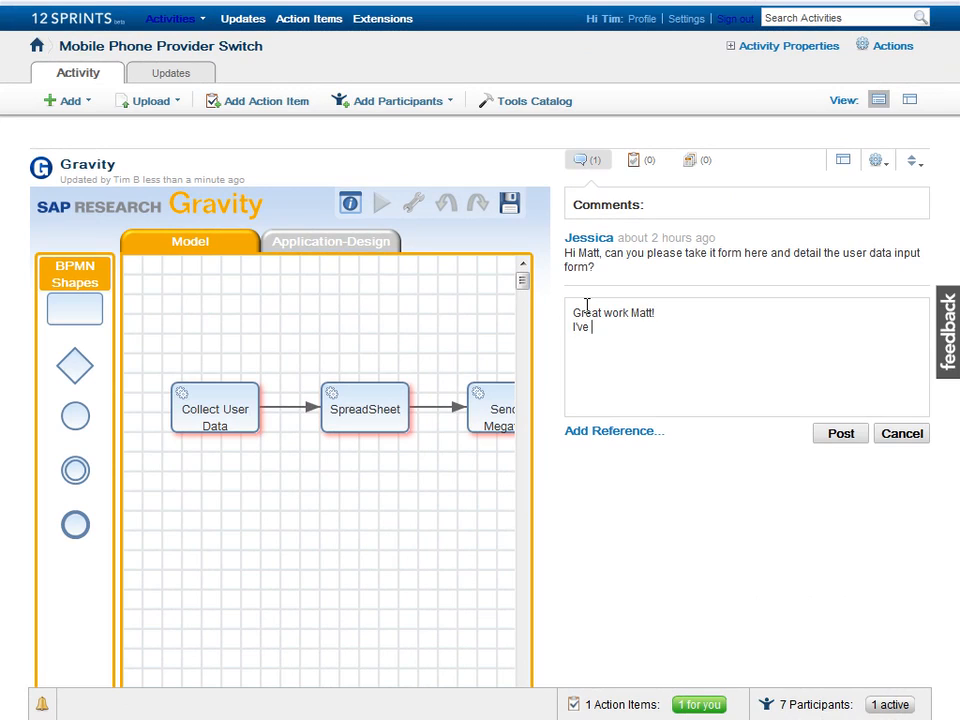
type("just talked to QV telecommunications, our current provi")
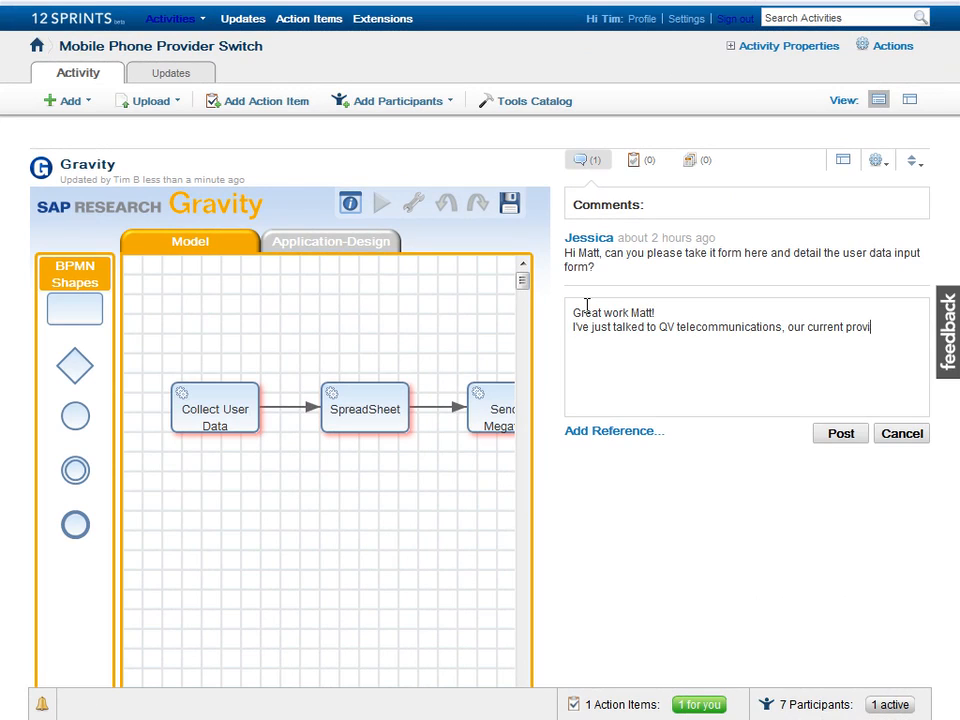
type("der, and they require the phone numbers and IMEIs to prepar")
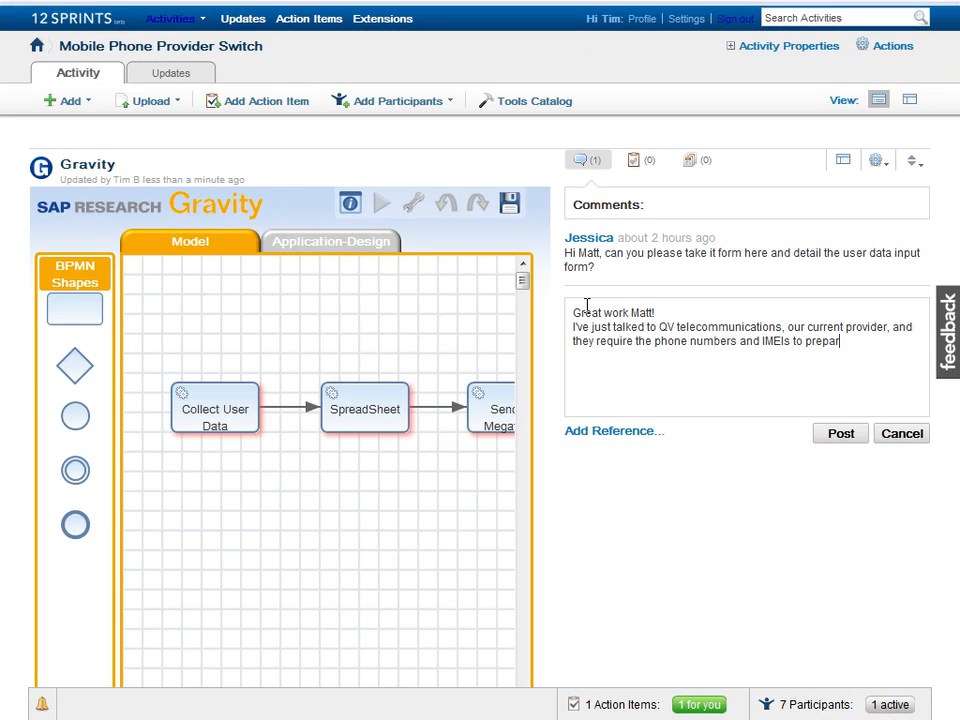
type("e the switch-over. I'll add an additional spread sheet and send activity...")
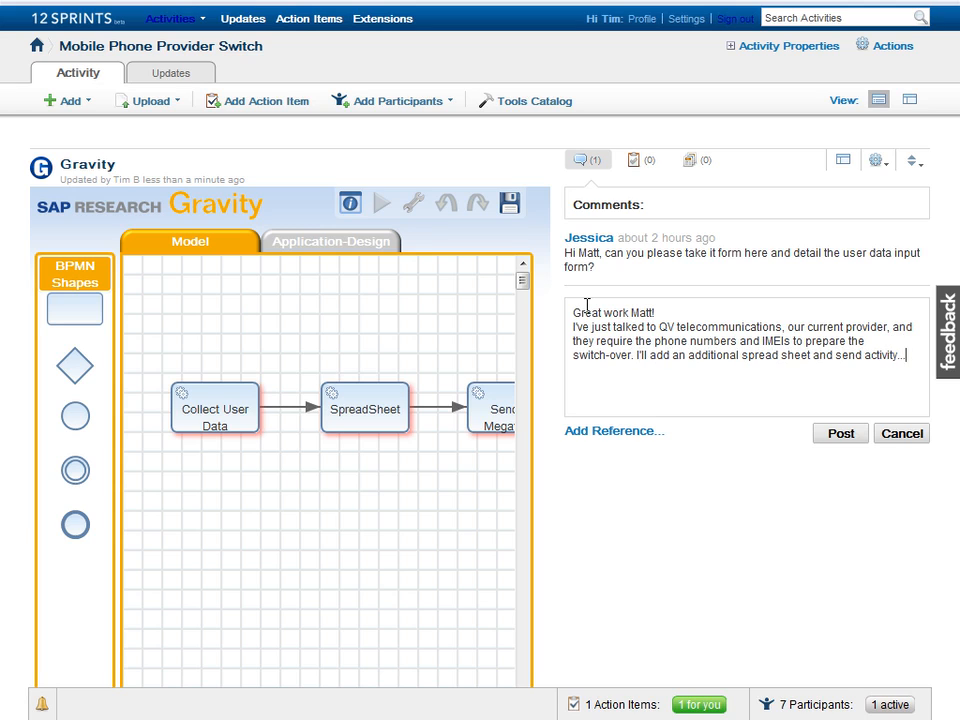
left_click(840, 438)
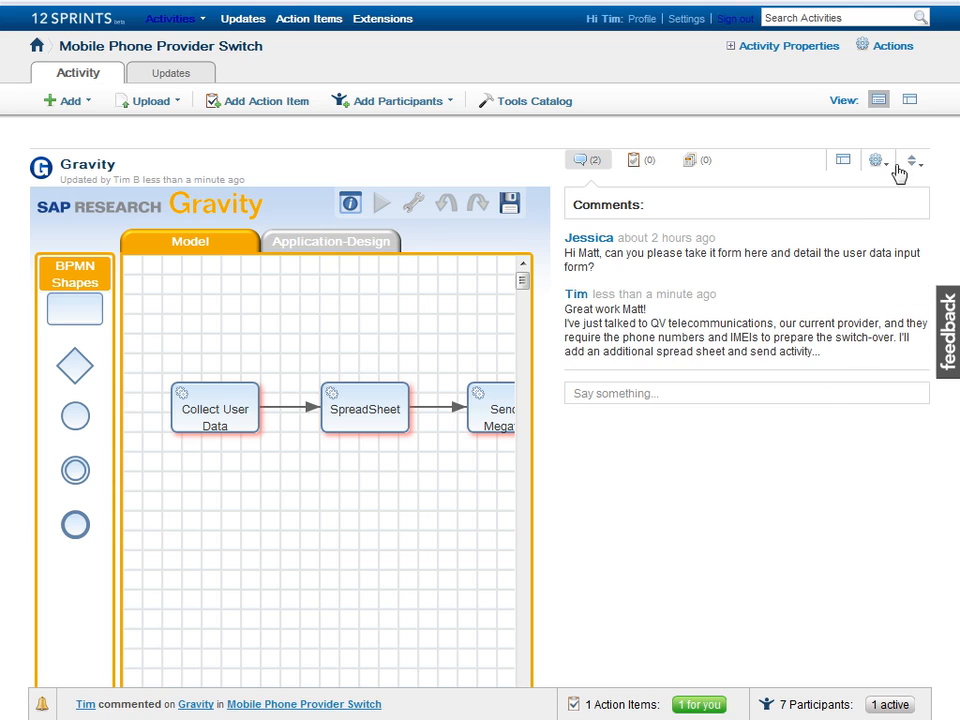
left_click(917, 99)
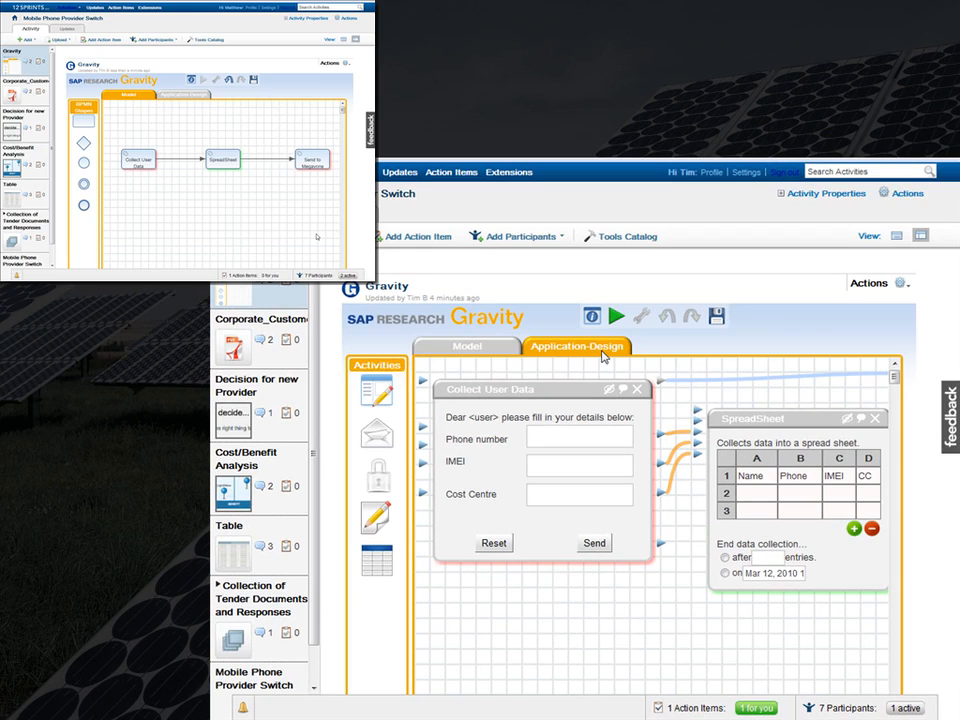
Step: Add a lower spreadsheet with Phone and IMEI columns wired to the form's Phone number and IMEI fields
left_click_drag(757, 418, 761, 378)
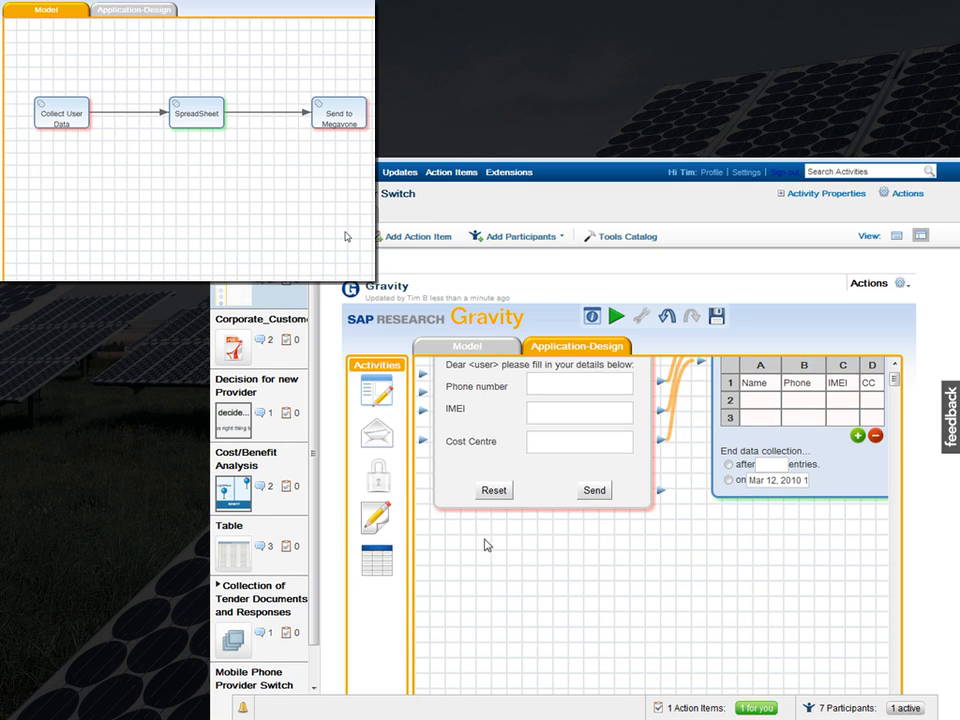
left_click_drag(376, 561, 745, 608)
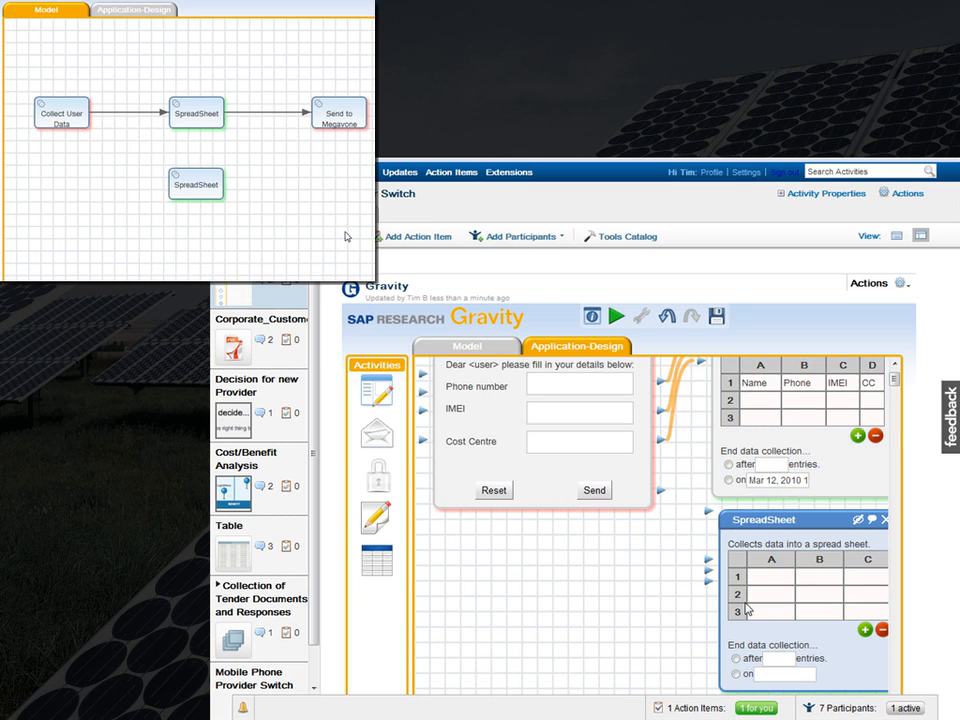
left_click(749, 577)
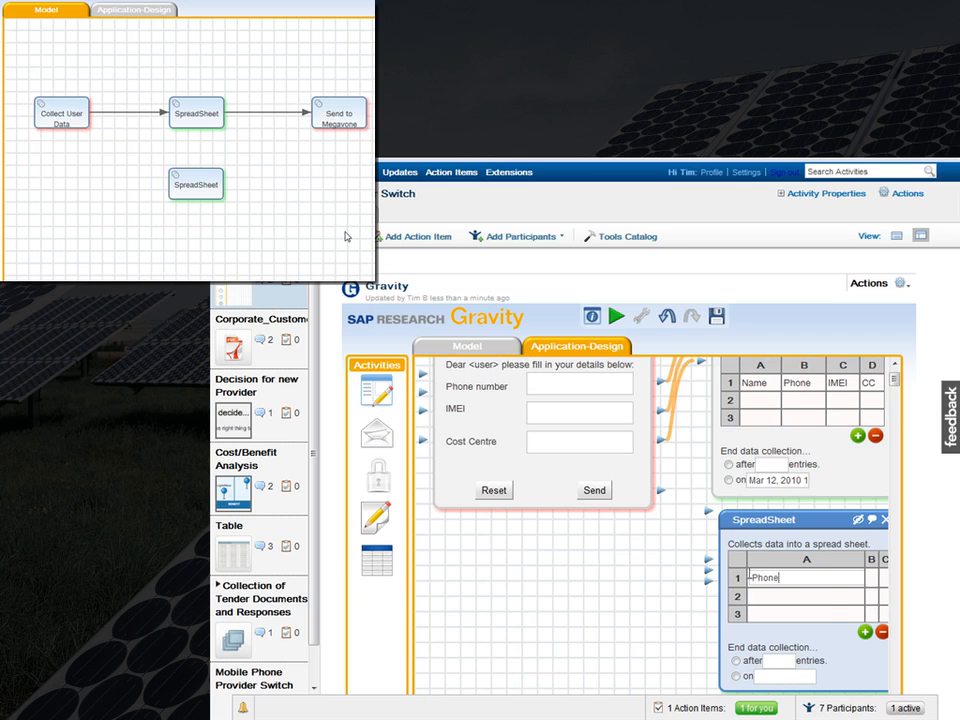
key("Return")
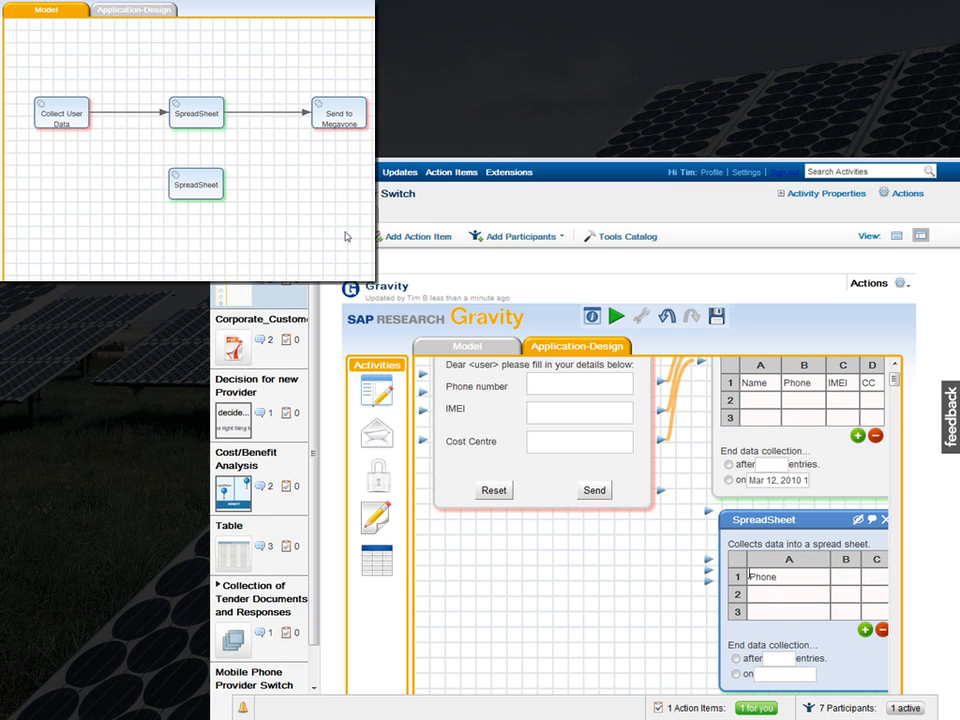
left_click(852, 577)
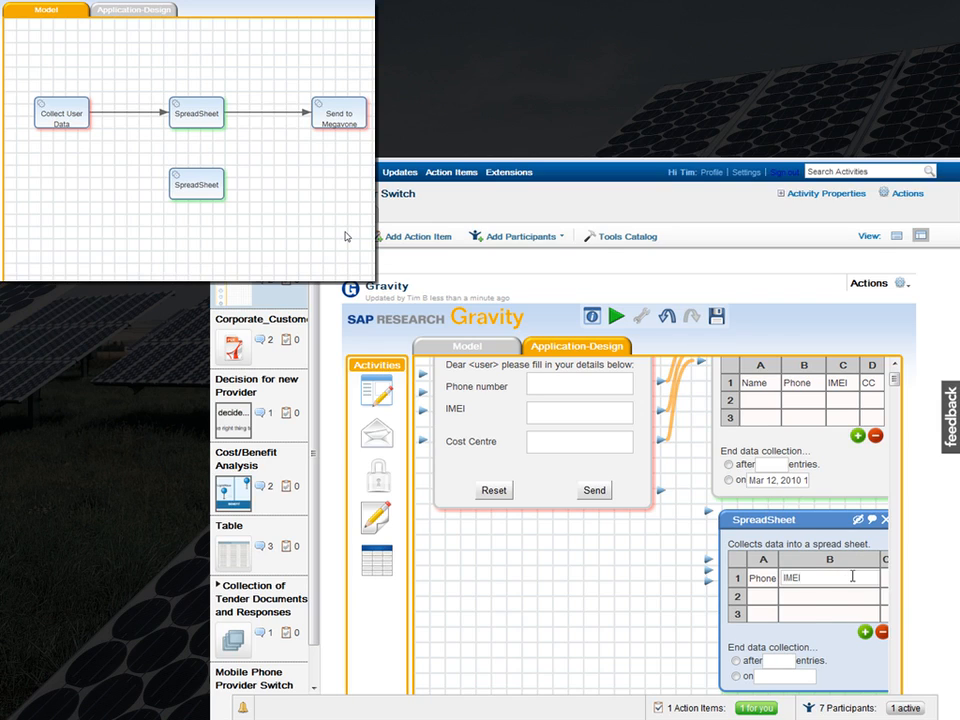
key("Return")
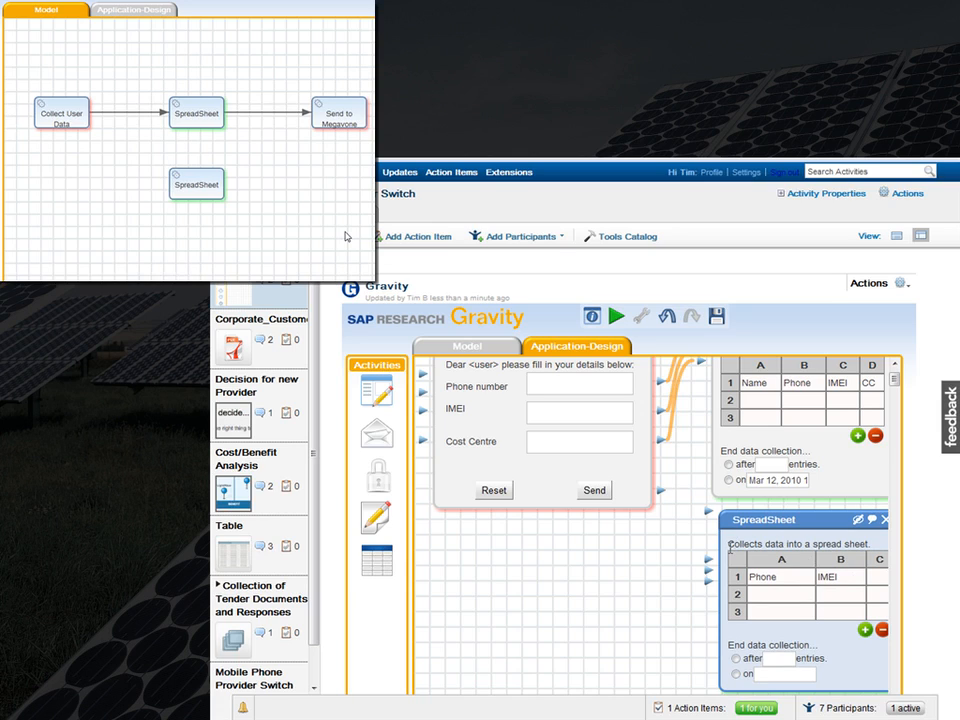
left_click_drag(707, 565, 660, 383)
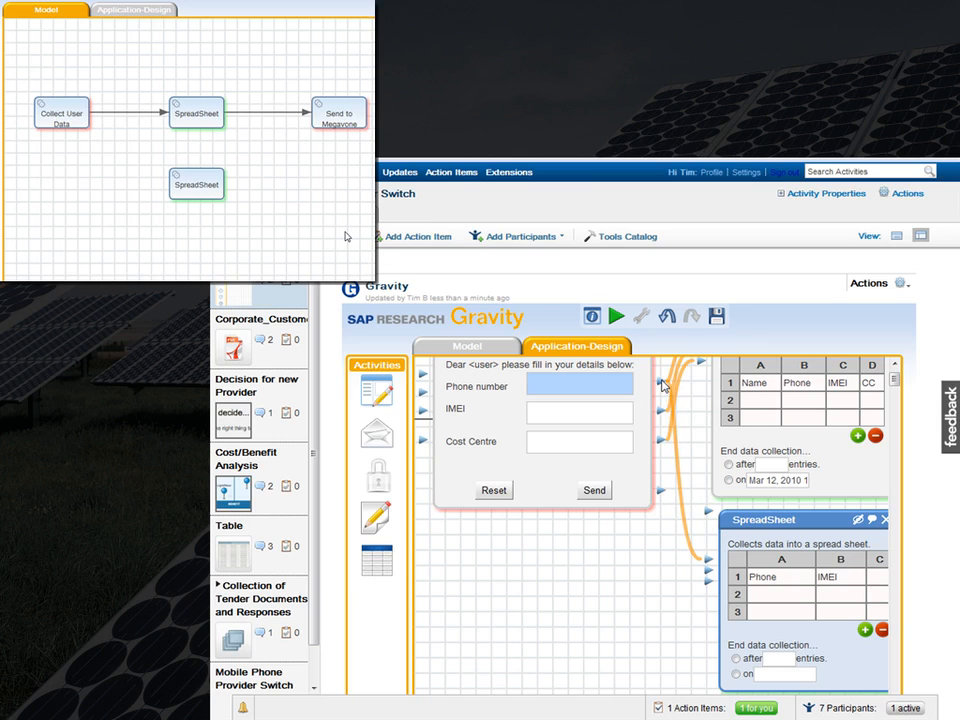
left_click_drag(660, 414, 709, 575)
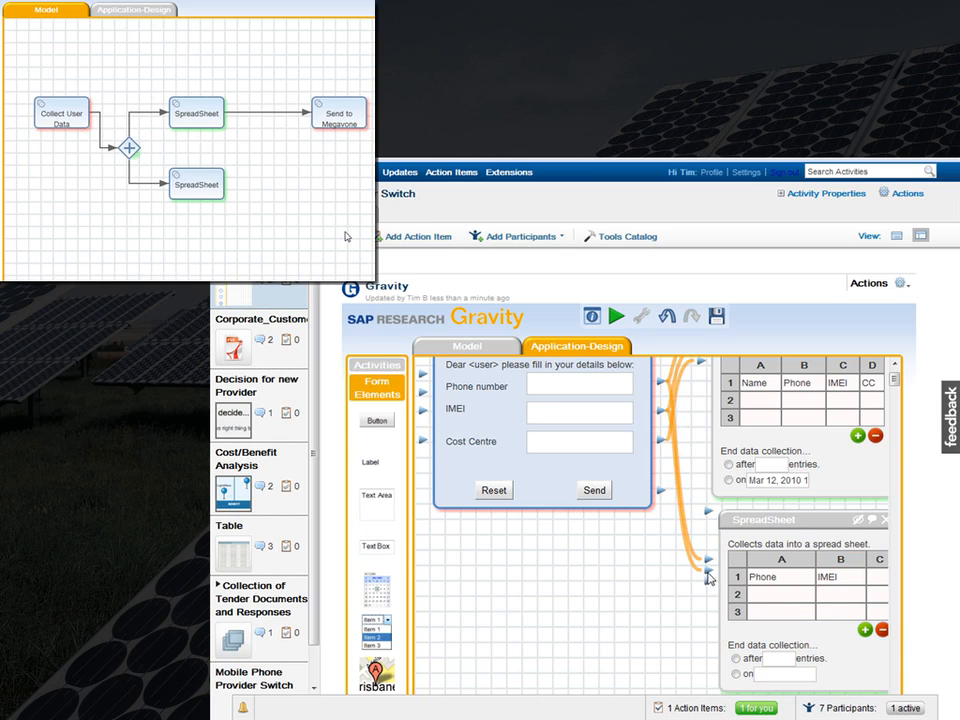
Step: Add a Send Message Activity triggered by the second SpreadSheet's Collection Ended port, and start its Subject
left_click(658, 622)
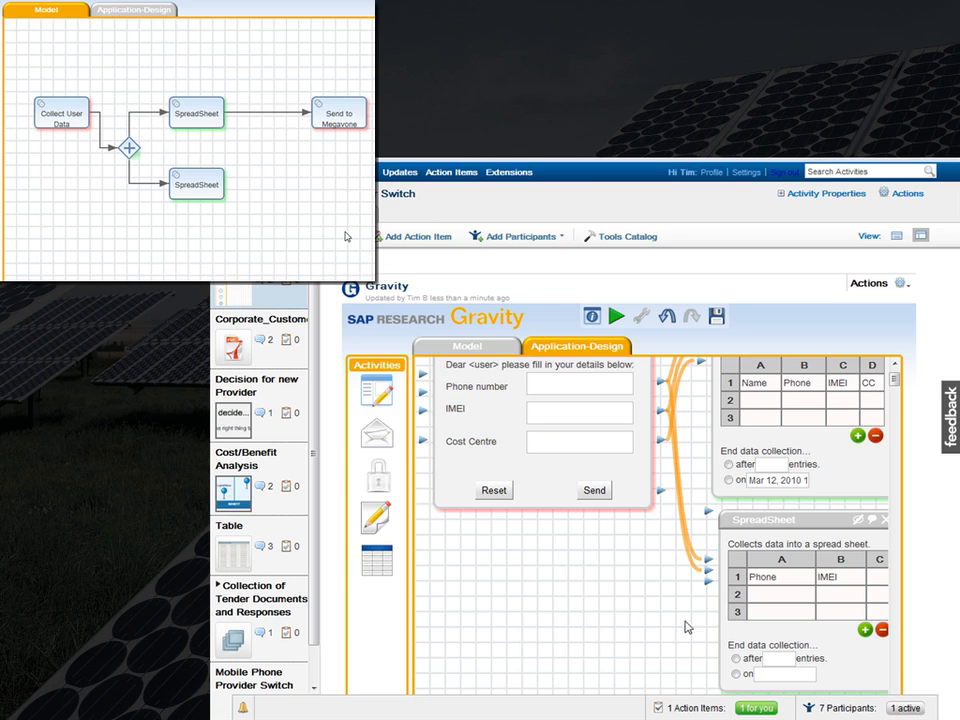
scroll(571, 597, "down", 2)
scroll(571, 597, "right", 5)
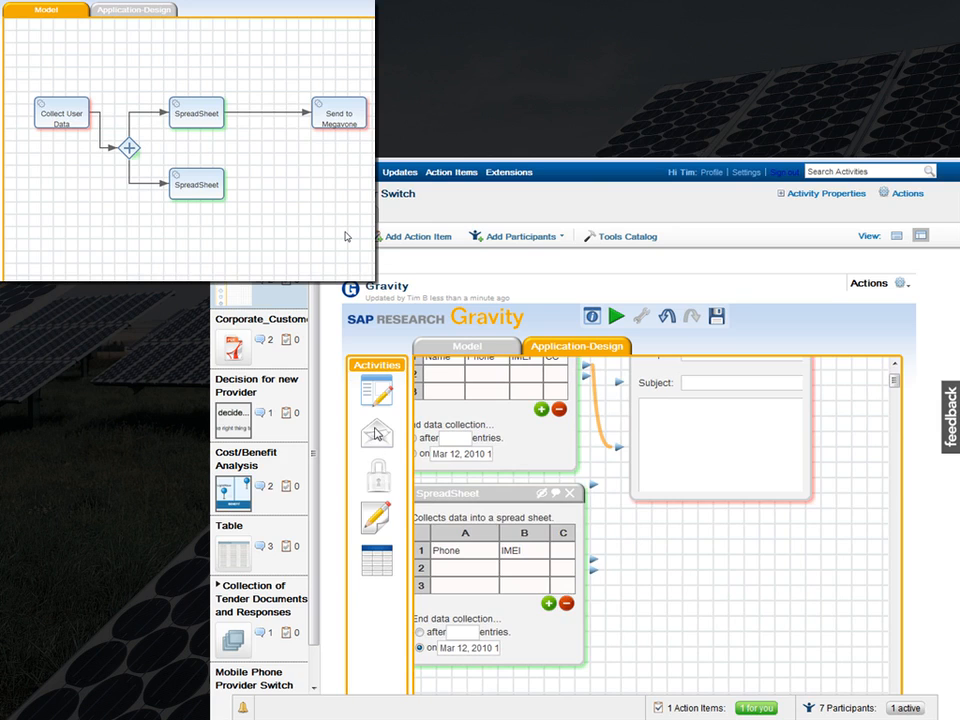
left_click_drag(374, 429, 646, 516)
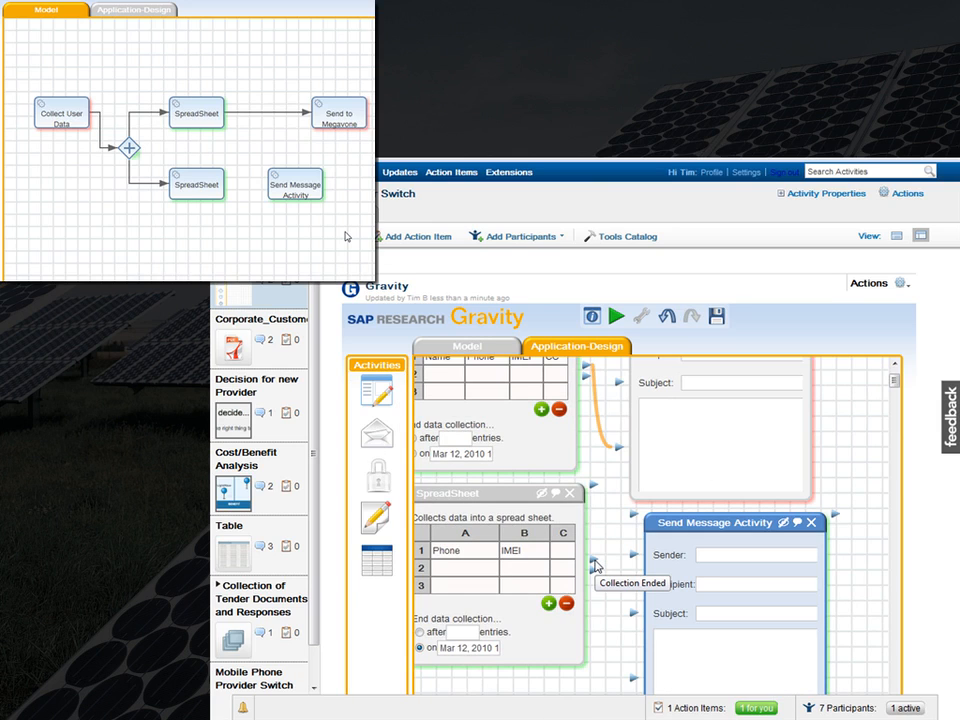
left_click_drag(595, 572, 633, 680)
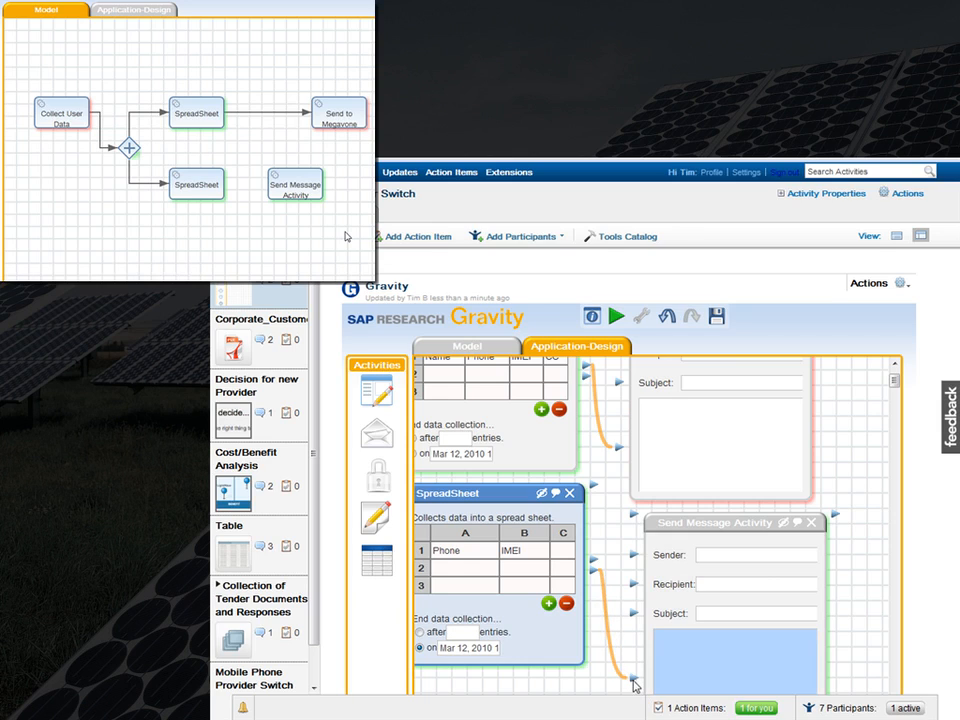
left_click(704, 614)
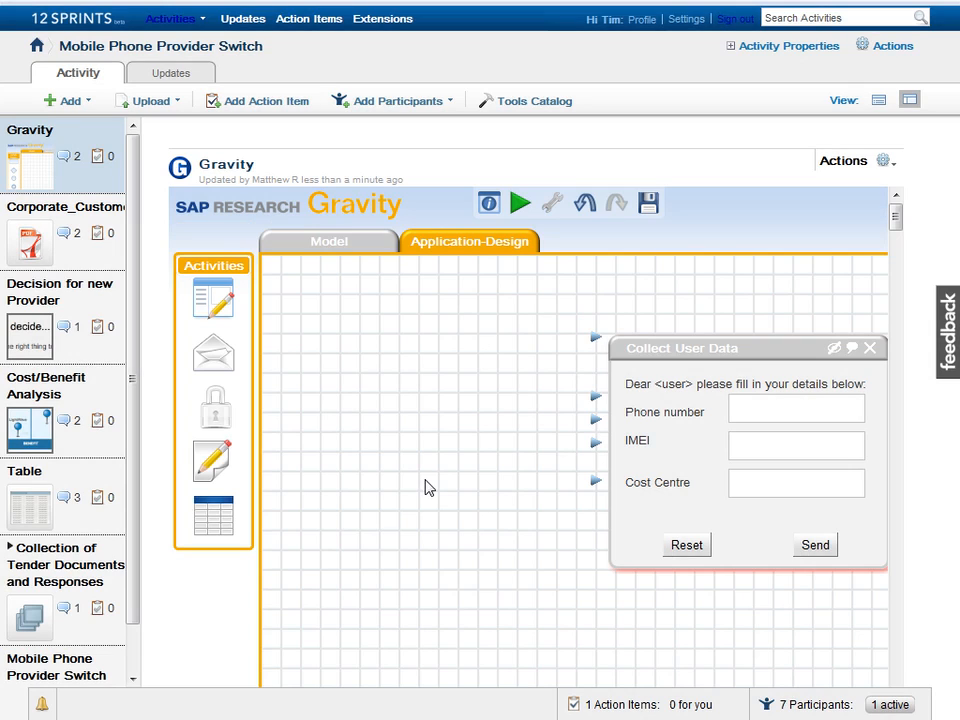
Step: Add a Login form whose User output feeds Collect User Data and the first SpreadSheet's Name column
left_click_drag(213, 410, 392, 364)
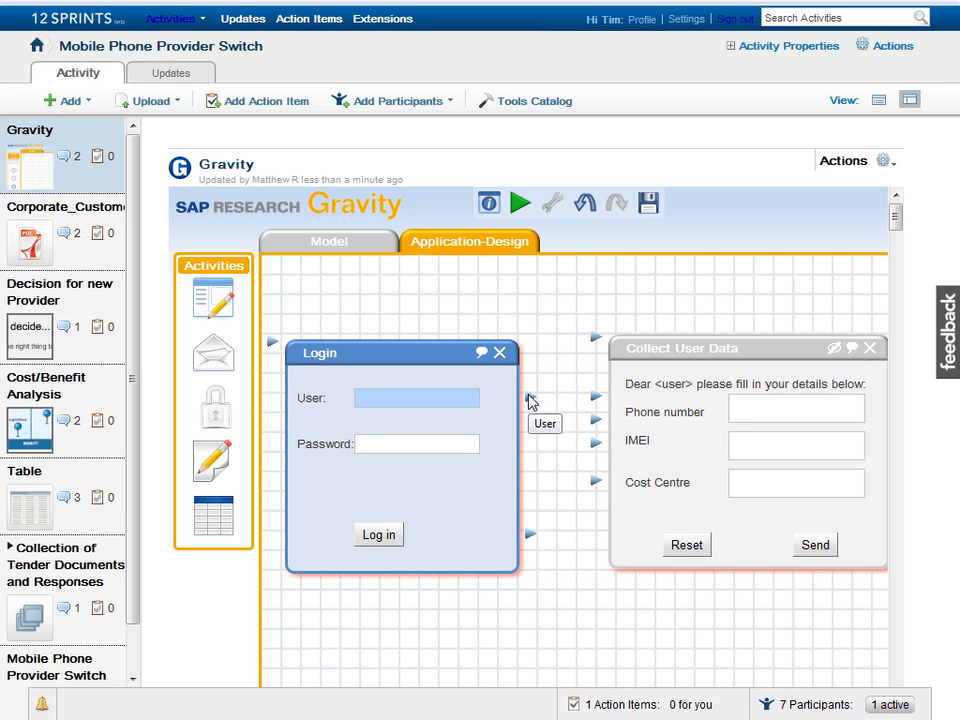
left_click_drag(529, 396, 596, 397)
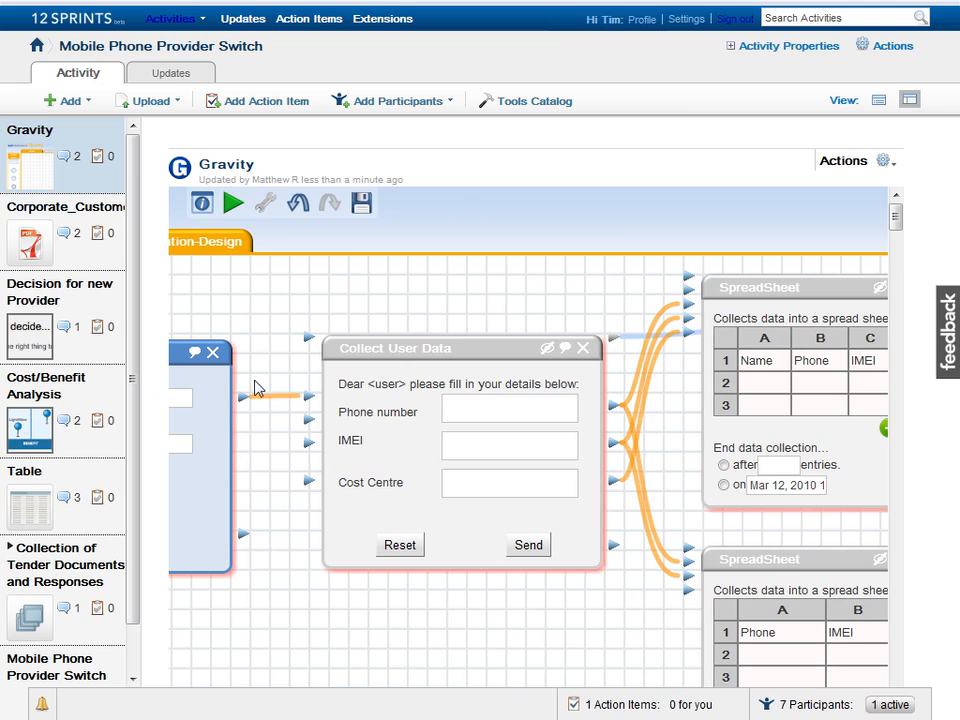
left_click_drag(242, 396, 688, 293)
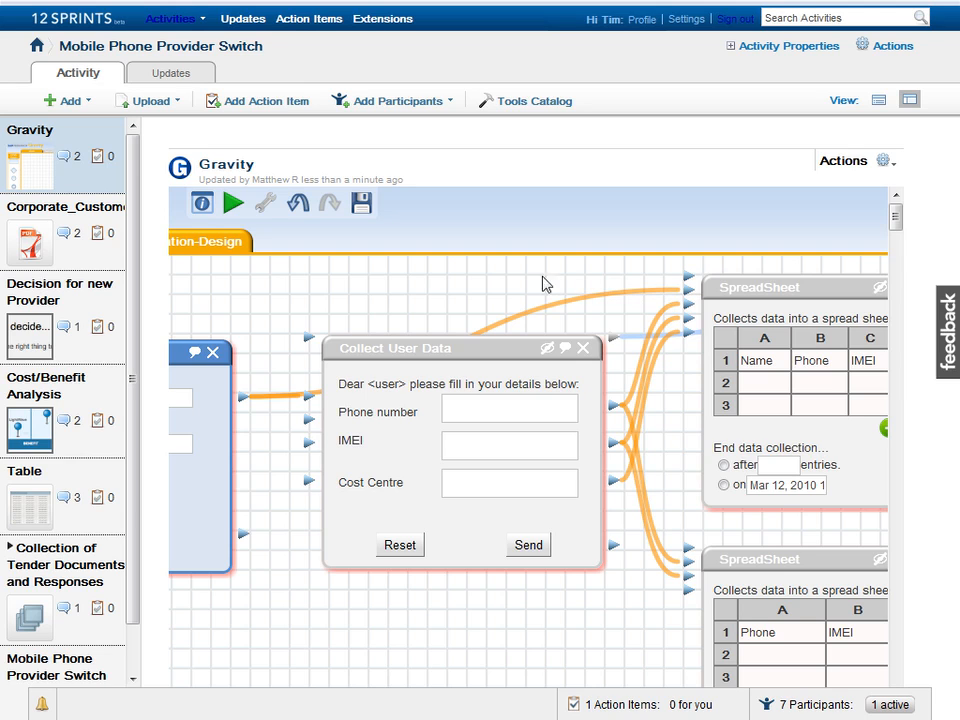
left_click(487, 285)
key("Left")
key("Left")
key("Left")
key("Left")
key("Left")
key("Left")
key("Left")
key("Left")
key("Left")
key("Left")
key("Left")
key("Left")
key("Left")
key("Left")
key("Left")
key("Left")
key("Left")
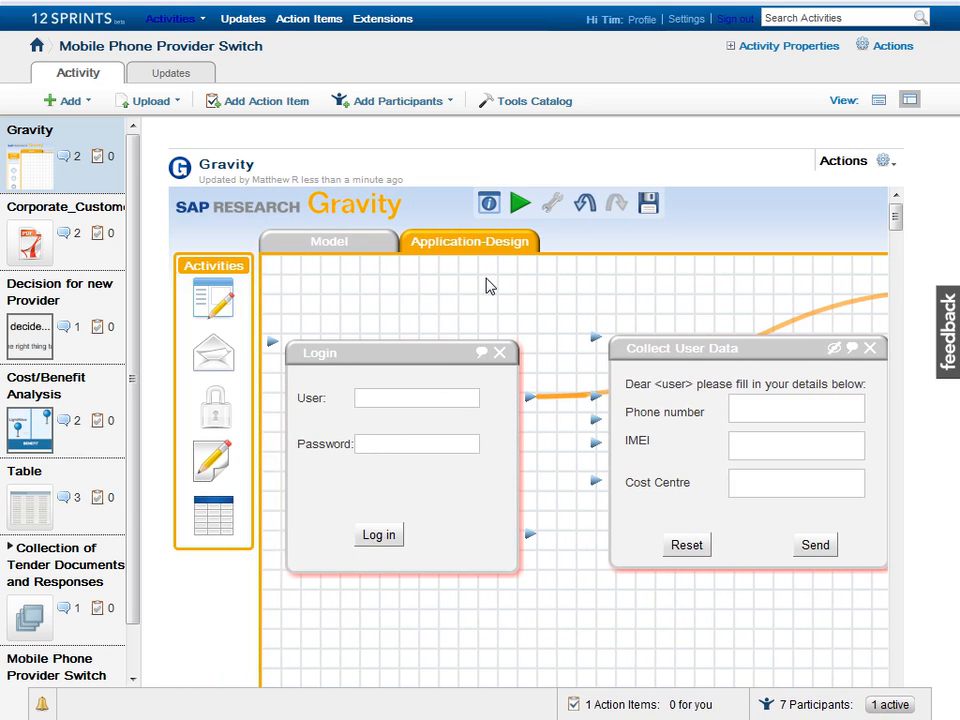
Step: Start the process simulation and log in with a user name and password
left_click(518, 204)
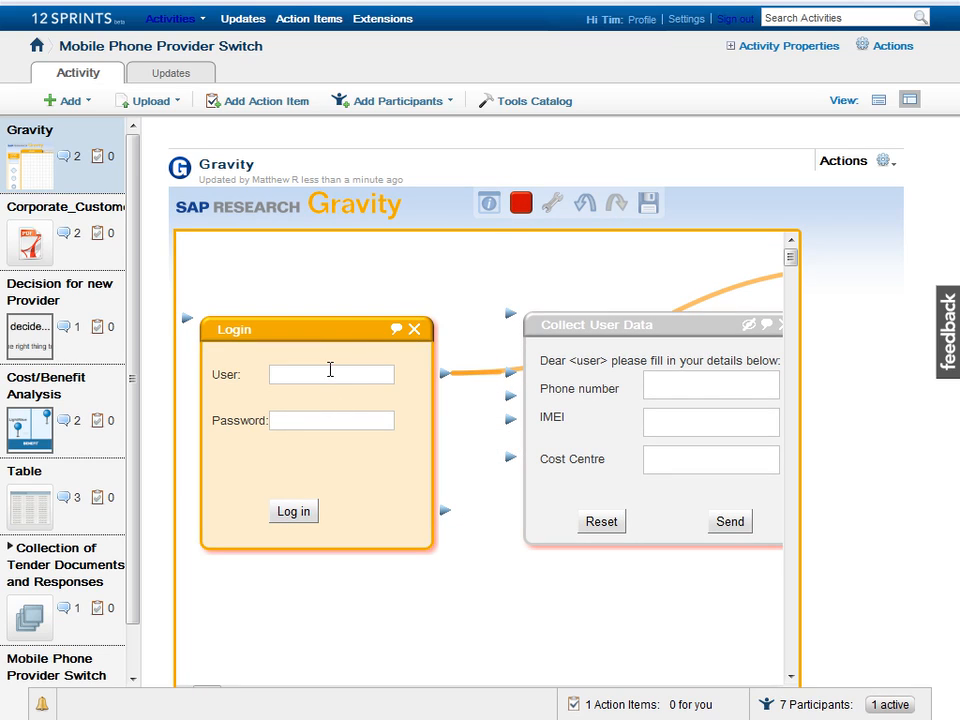
left_click(333, 372)
type("thomas")
left_click(294, 421)
type("test")
left_click(294, 512)
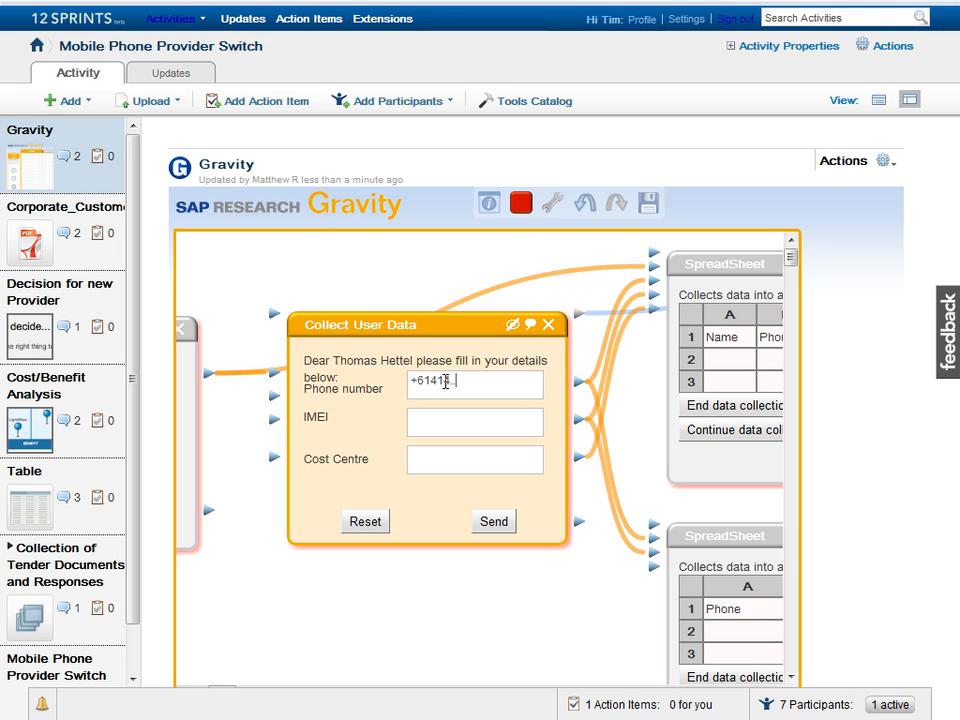
left_click(443, 418)
type("0912834908710892364")
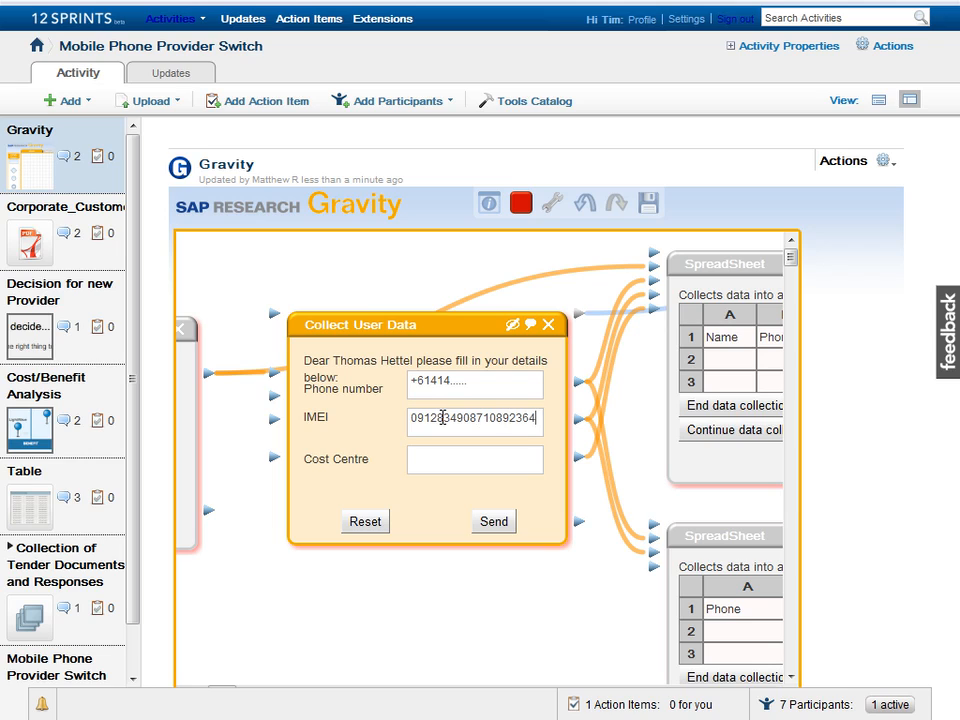
left_click(450, 458)
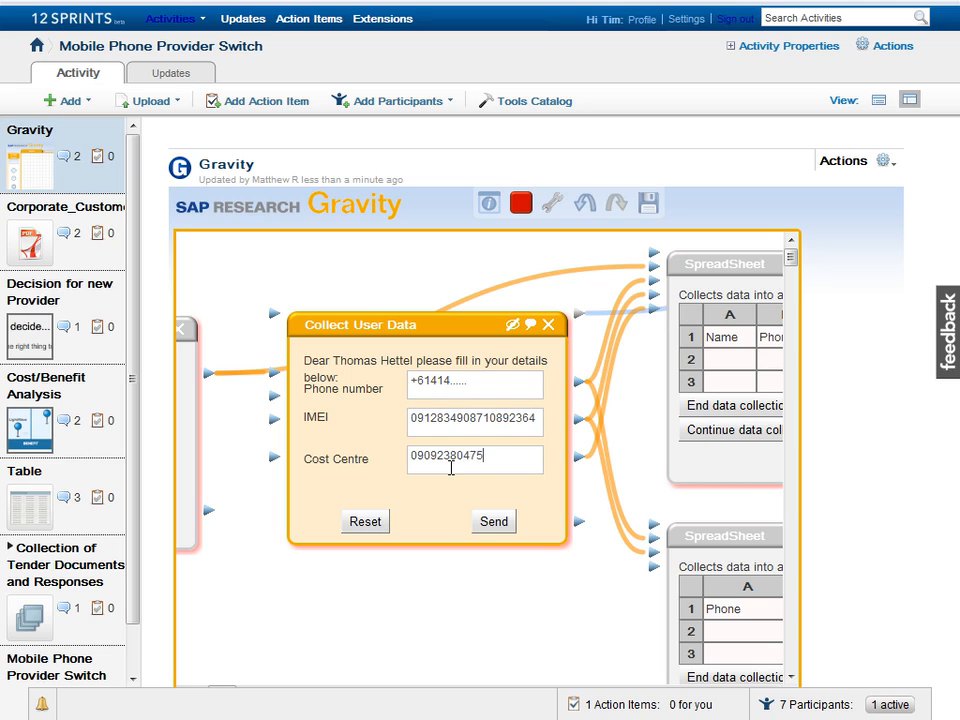
left_click(490, 522)
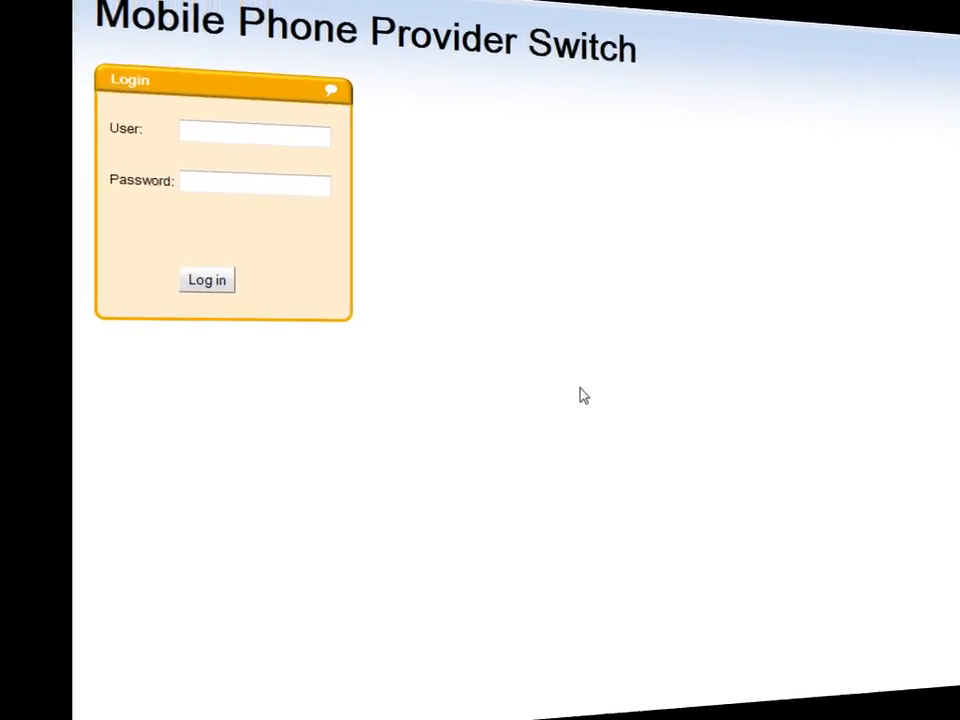
Step: Log in to the deployed app with the user's name and password
left_click(157, 147)
type("vanessa")
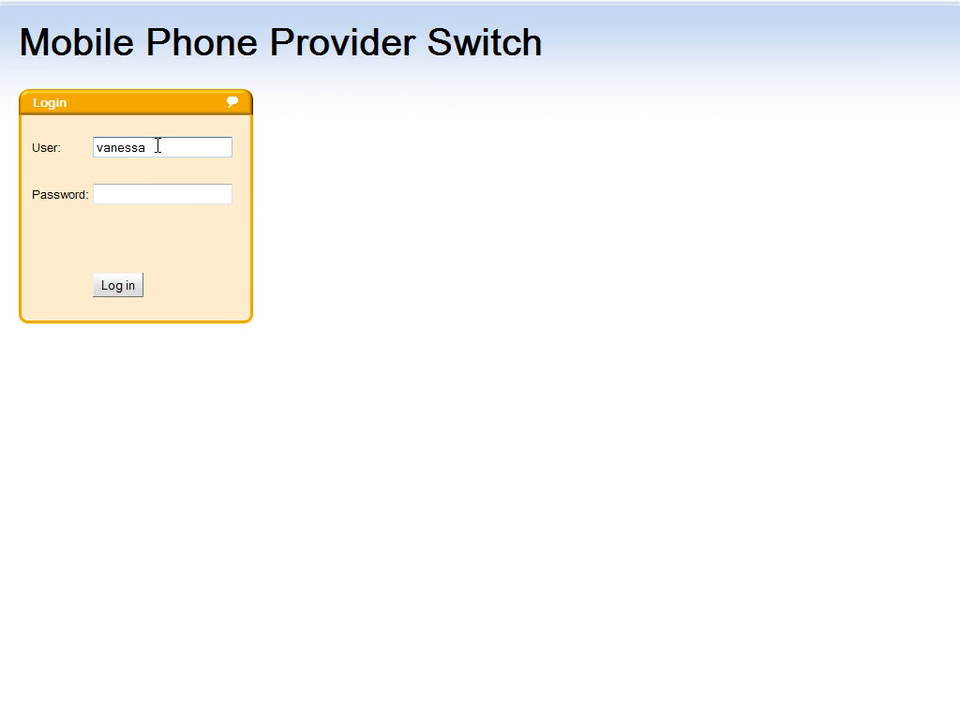
key("Tab")
type("******")
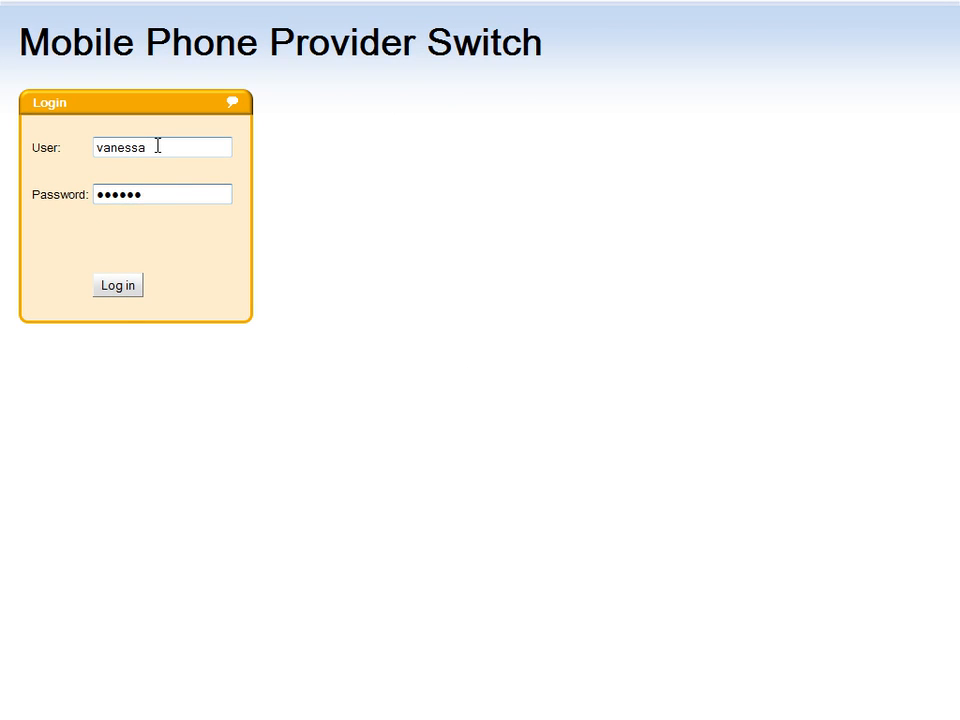
left_click(117, 302)
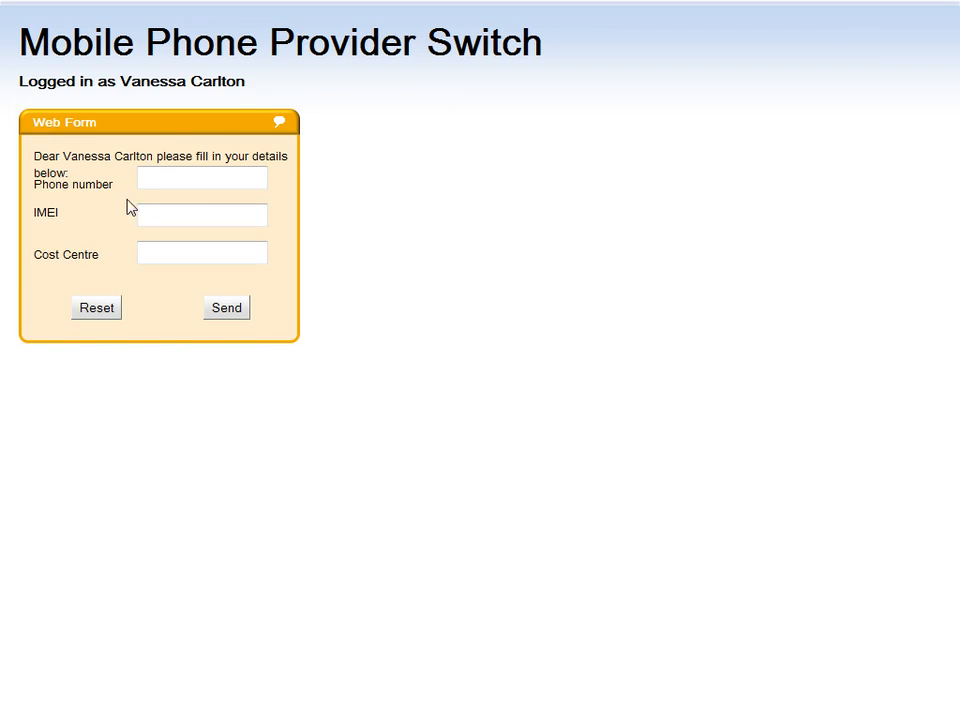
Step: Submit the web form with a phone number, an IMEI and Cost Centre 42
left_click(174, 178)
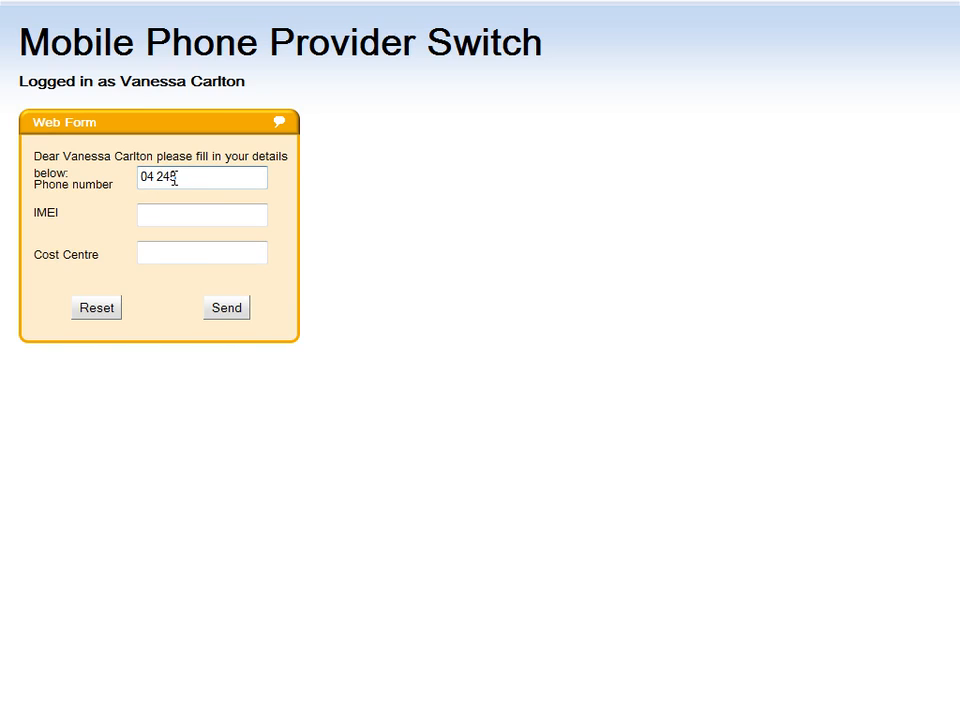
left_click(176, 215)
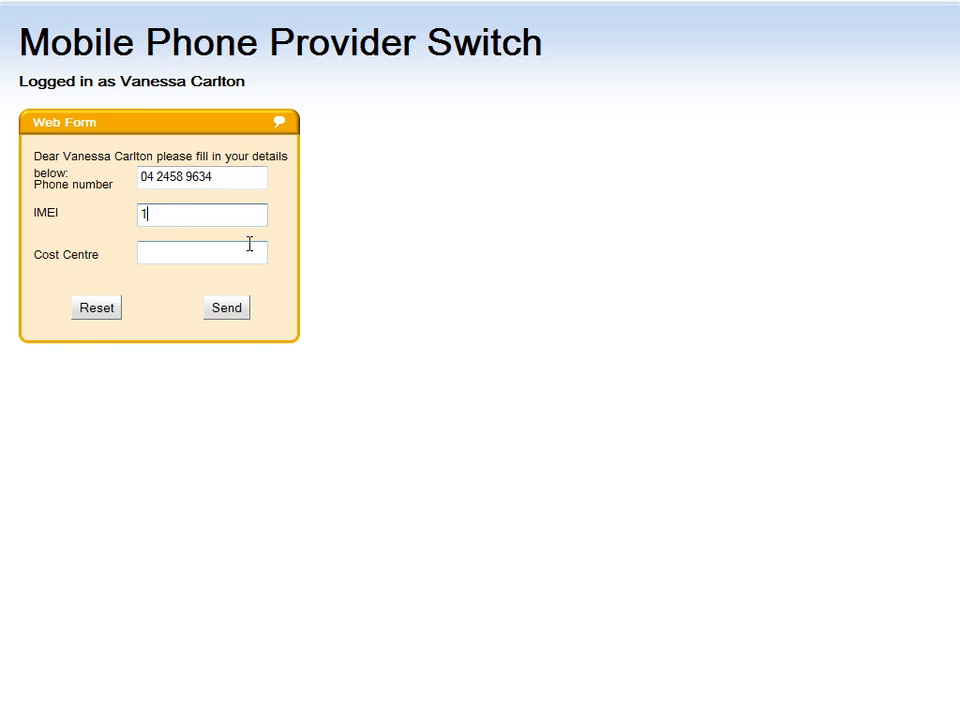
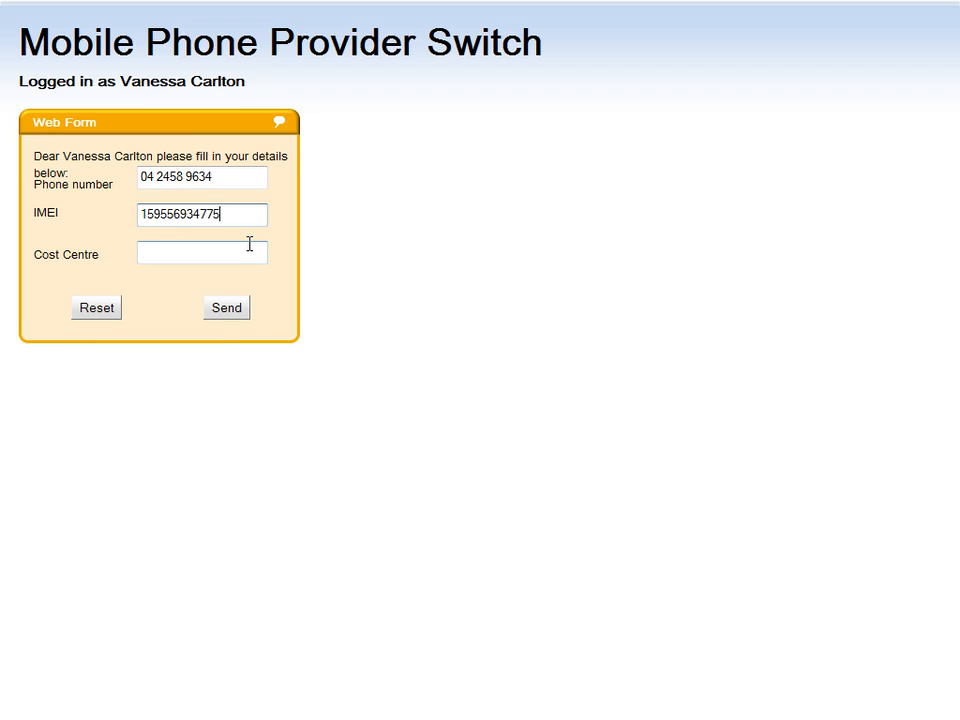
left_click(233, 254)
type("42")
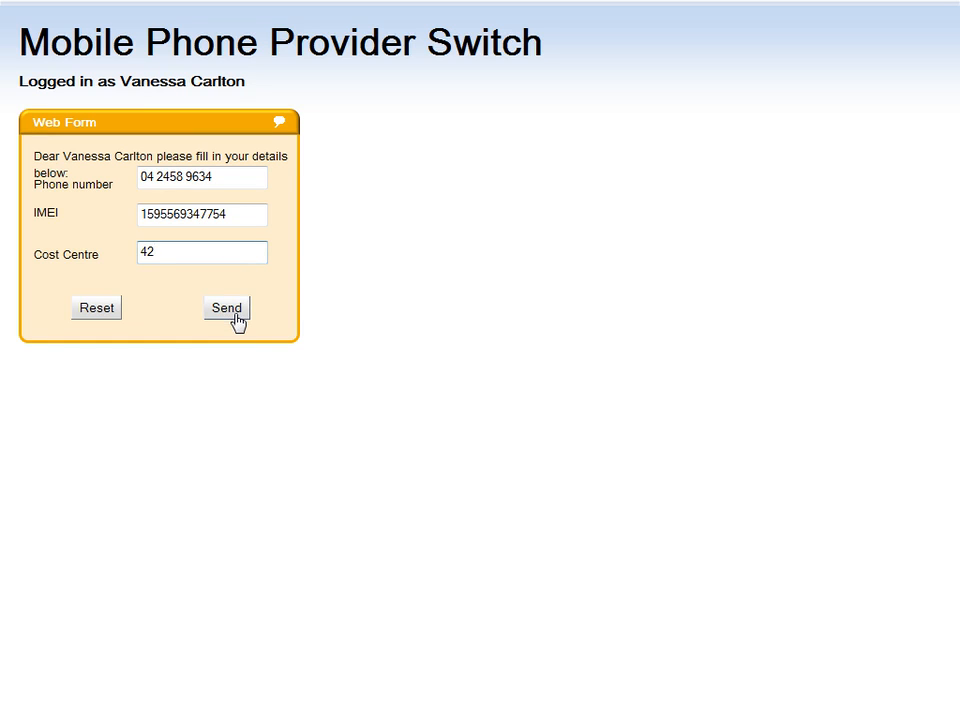
left_click(236, 303)
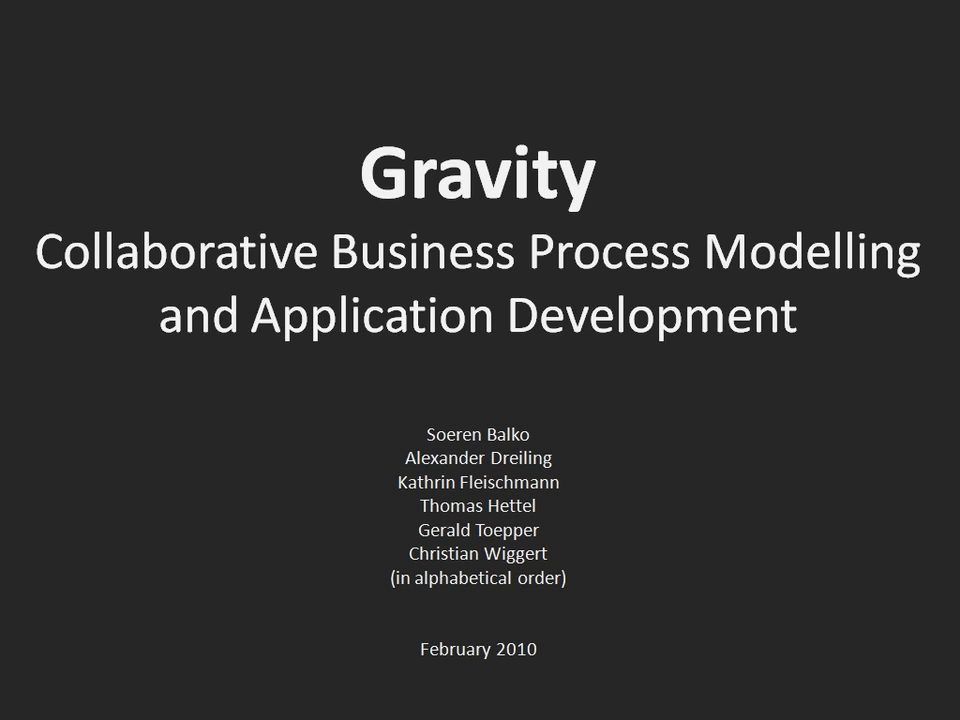